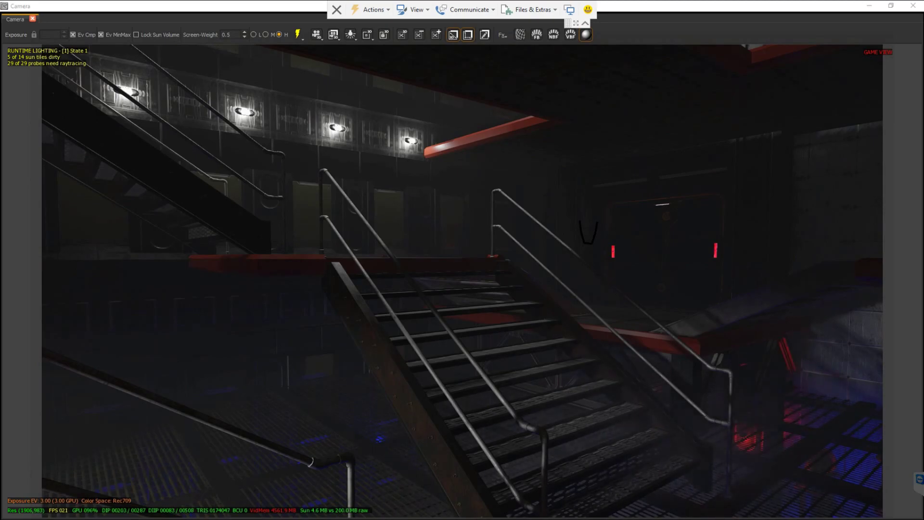
Minimise the Asset Property Editor, restore the Camera window and position the worldspawn Entity Info window.
{"action": "left_click_drag", "start_coordinate": [923, 123], "coordinate": [535, 139]}
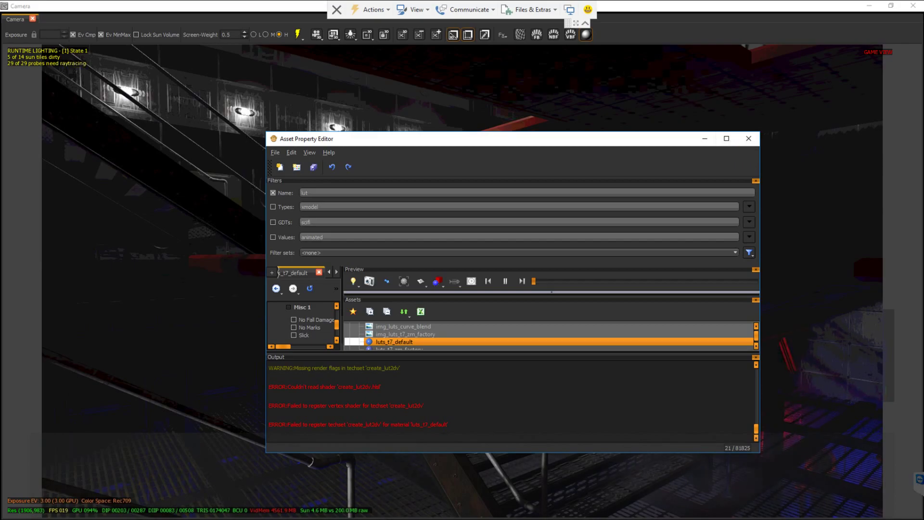
{"action": "left_click", "coordinate": [705, 140]}
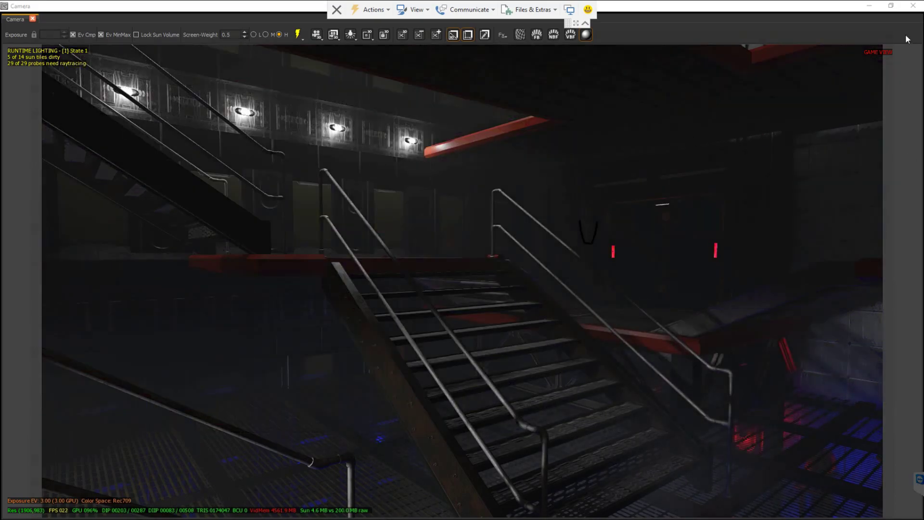
{"action": "left_click", "coordinate": [891, 5]}
{"action": "left_click_drag", "start_coordinate": [652, 107], "coordinate": [682, 107]}
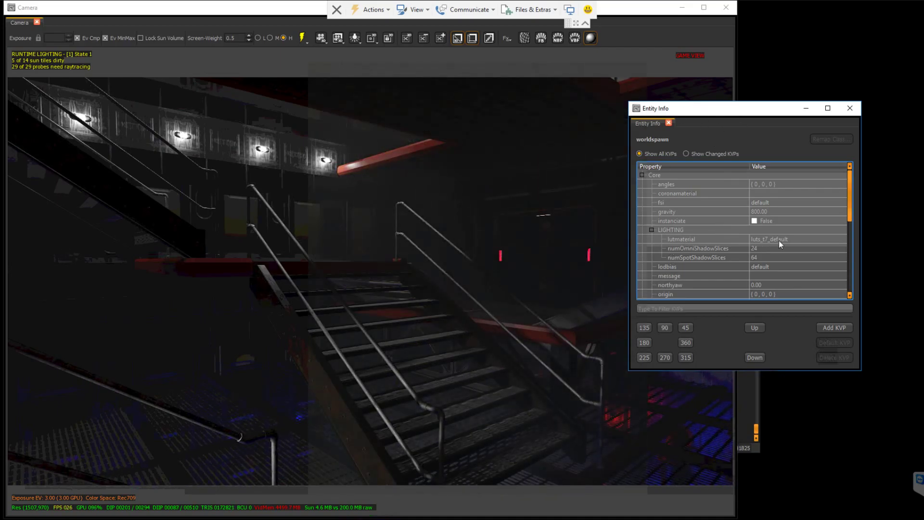
{"action": "left_click_drag", "start_coordinate": [708, 112], "coordinate": [723, 108]}
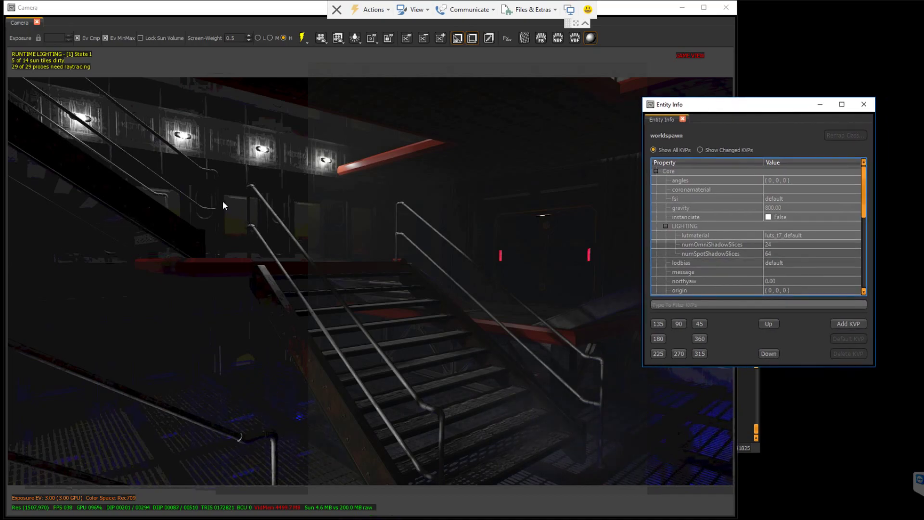
Select the worldspawn lutmaterial value luts_t7_default for editing.
{"action": "left_click", "coordinate": [780, 235]}
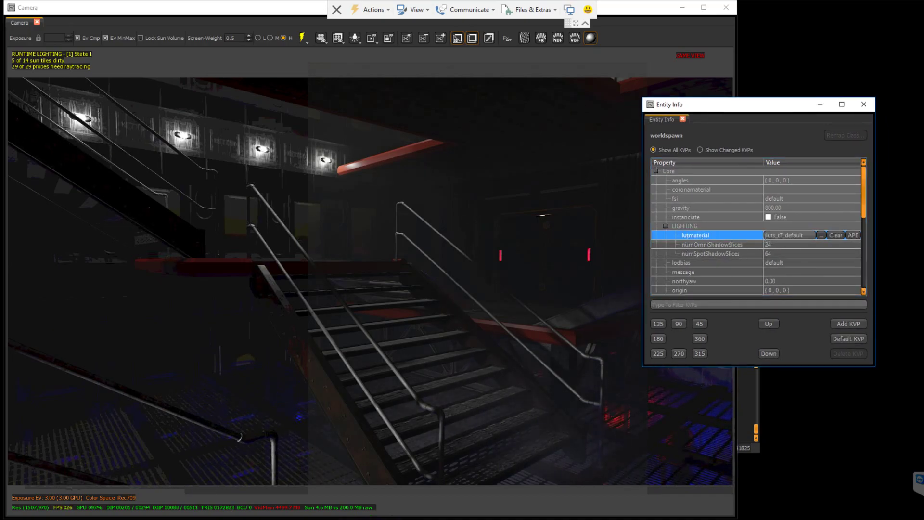
{"action": "double_click", "coordinate": [802, 236]}
{"action": "left_click", "coordinate": [809, 237]}
{"action": "left_click_drag", "start_coordinate": [808, 237], "coordinate": [766, 236]}
Open the luts_t7_default material in the Asset Property Editor and maximise the editor.
{"action": "left_click", "coordinate": [853, 234]}
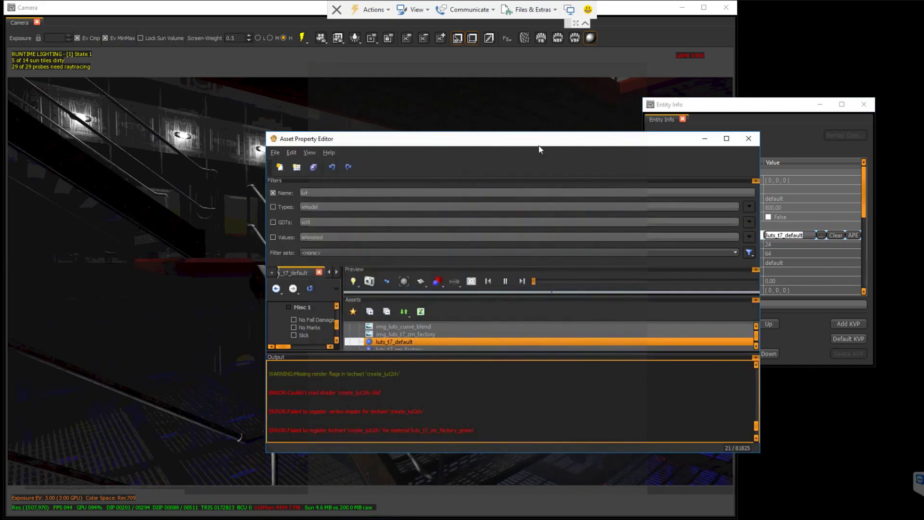
{"action": "left_click_drag", "start_coordinate": [539, 146], "coordinate": [489, 128]}
{"action": "left_click", "coordinate": [676, 121]}
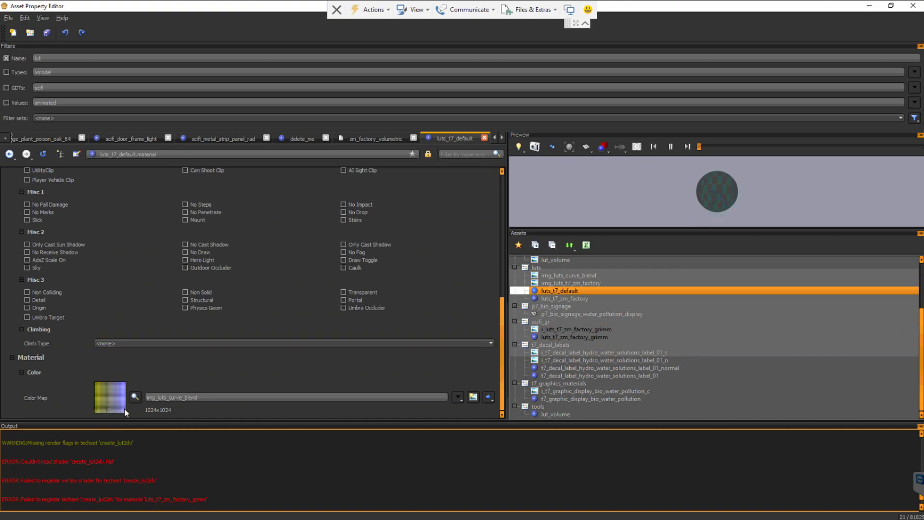
Open the img_luts_curve_blend image asset, leaving it as the only selected asset.
{"action": "left_click", "coordinate": [564, 276]}
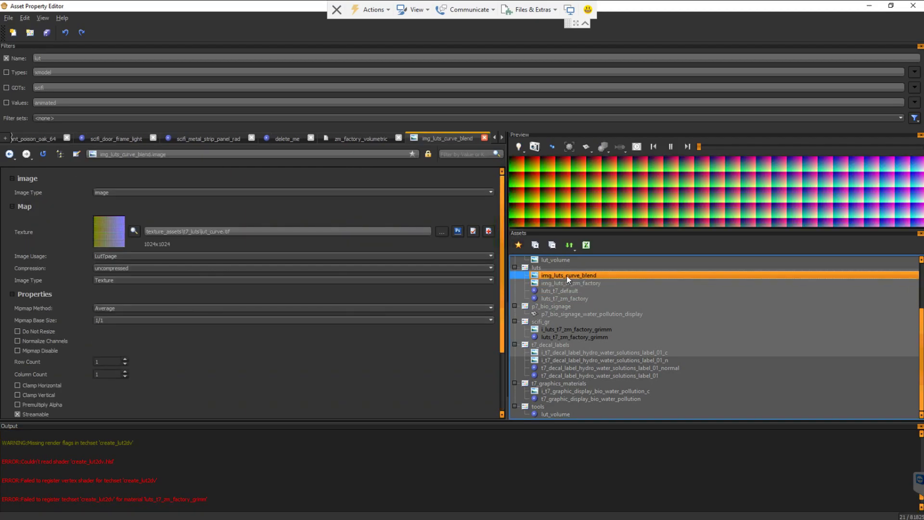
{"action": "double_click", "coordinate": [54, 57]}
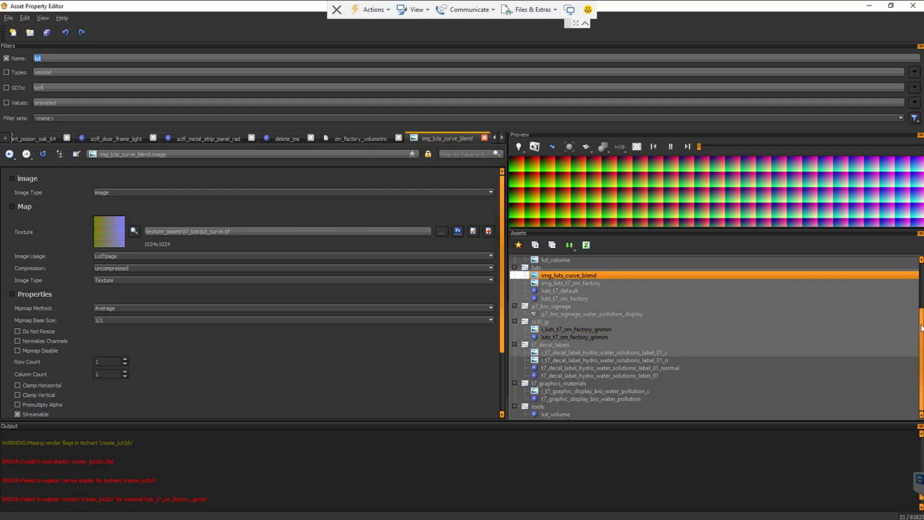
{"action": "scroll", "coordinate": [919, 278], "scroll_direction": "up", "scroll_amount": 3}
{"action": "scroll", "coordinate": [919, 278], "scroll_direction": "down", "scroll_amount": 3}
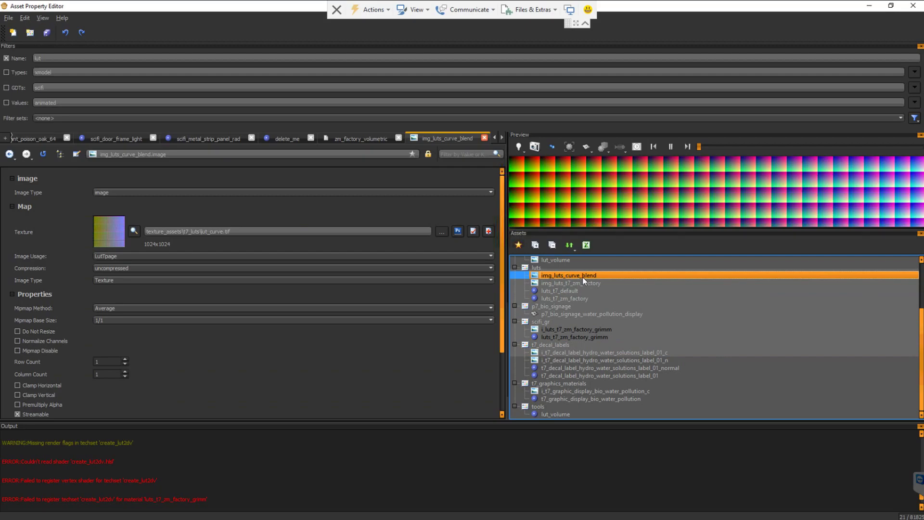
{"action": "left_click", "coordinate": [568, 280], "text": "ctrl"}
{"action": "left_click", "coordinate": [556, 276]}
{"action": "left_click", "coordinate": [565, 299], "text": "ctrl"}
{"action": "left_click", "coordinate": [570, 275]}
{"action": "right_click", "coordinate": [568, 276]}
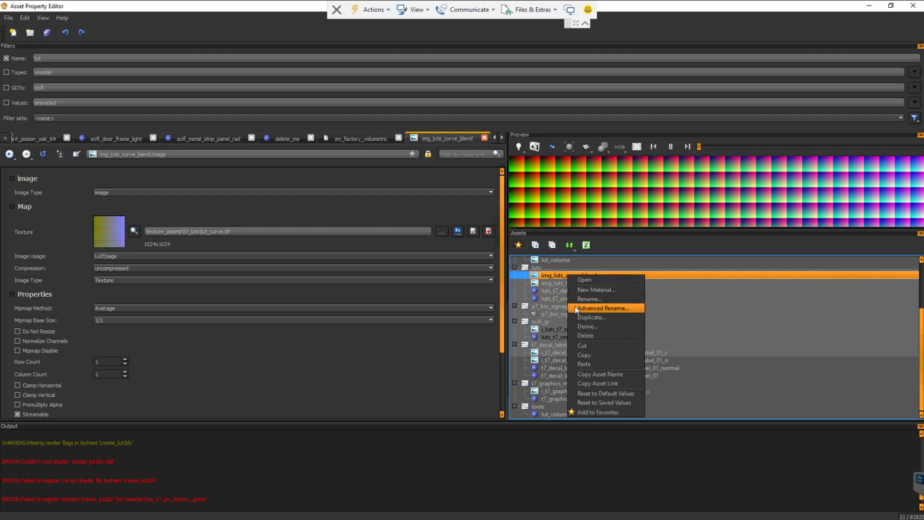
{"action": "key", "text": "Escape"}
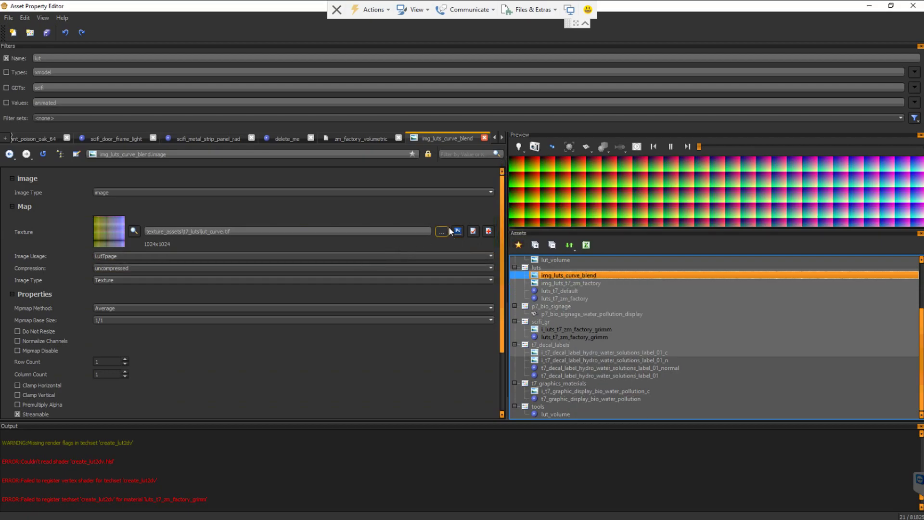
{"action": "right_click", "coordinate": [555, 278]}
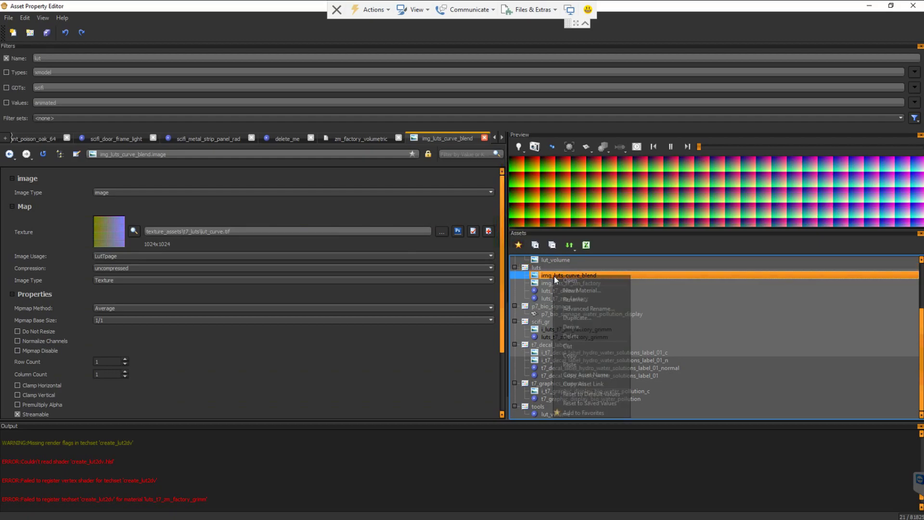
{"action": "left_click", "coordinate": [739, 333]}
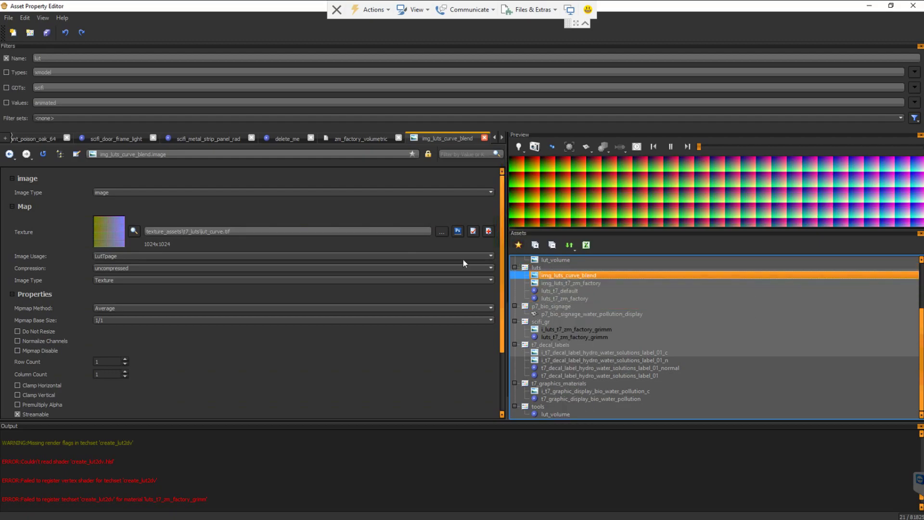
Restore down the Asset Property Editor, move Entity Info aside and look around the stairwell.
{"action": "left_click", "coordinate": [891, 8]}
{"action": "left_click", "coordinate": [569, 111]}
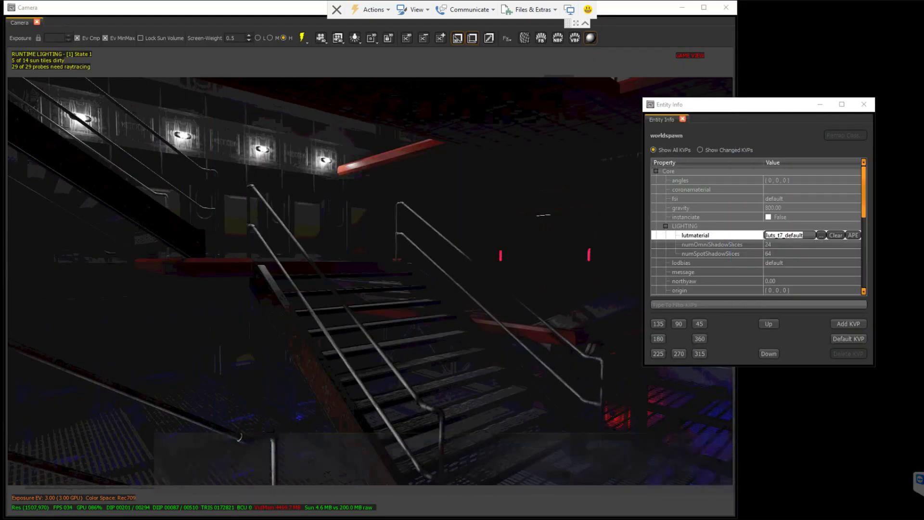
{"action": "left_click_drag", "start_coordinate": [741, 106], "coordinate": [824, 96]}
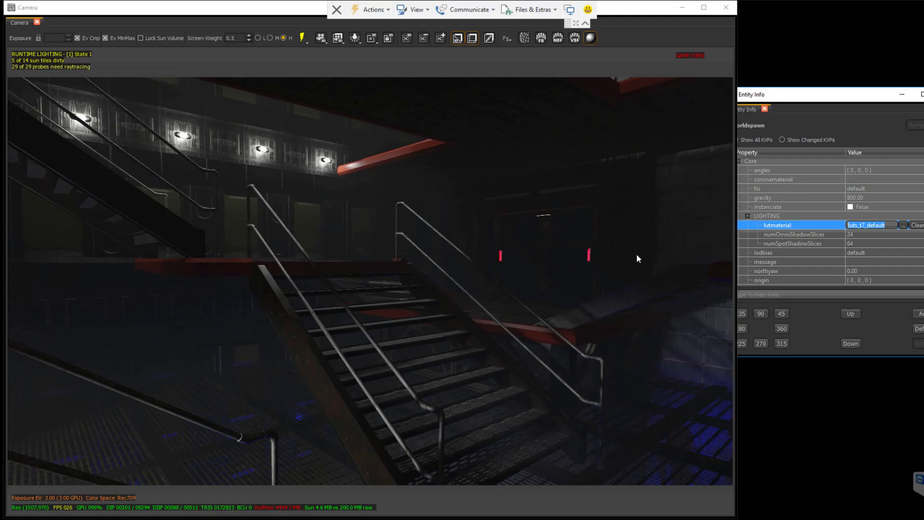
{"action": "right_click_drag", "start_coordinate": [439, 273], "coordinate": [439, 273]}
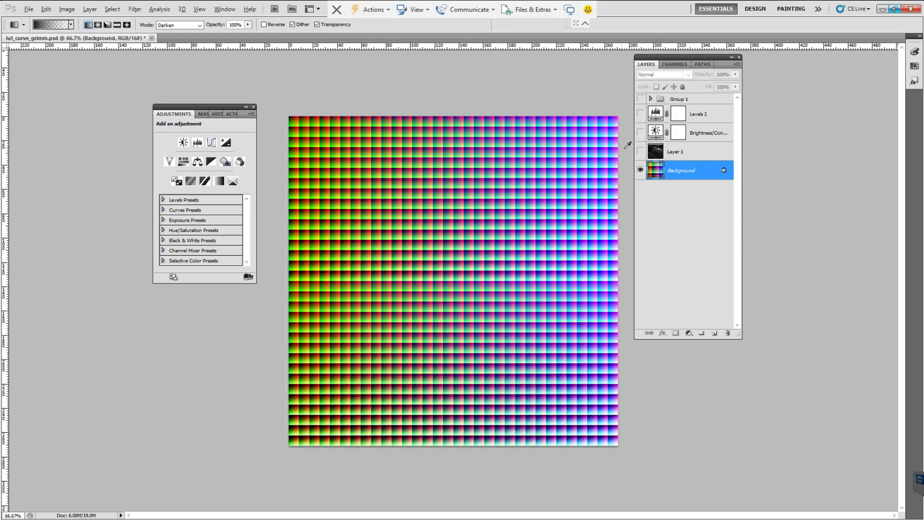
Leave both Layer 1 and the Background LUT grid visible, with Layer 1 selected.
{"action": "left_click", "coordinate": [641, 152], "text": "alt"}
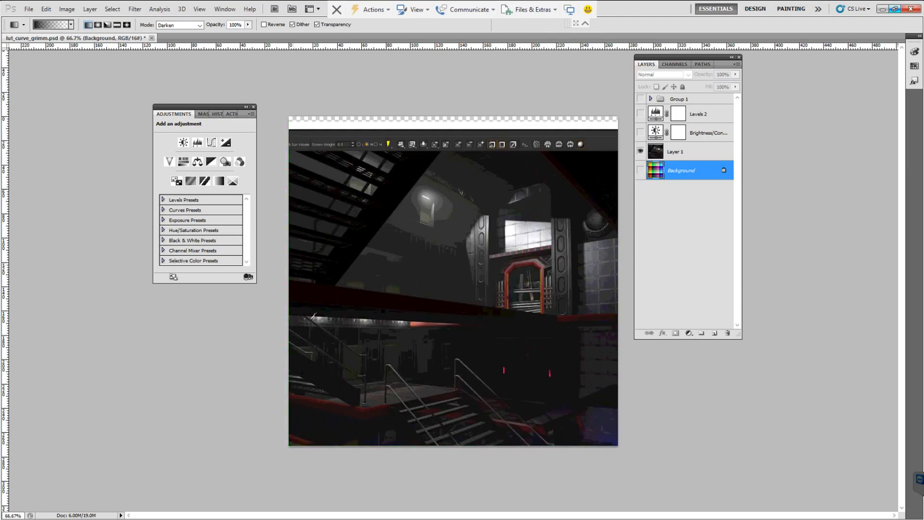
{"action": "left_click", "coordinate": [640, 169]}
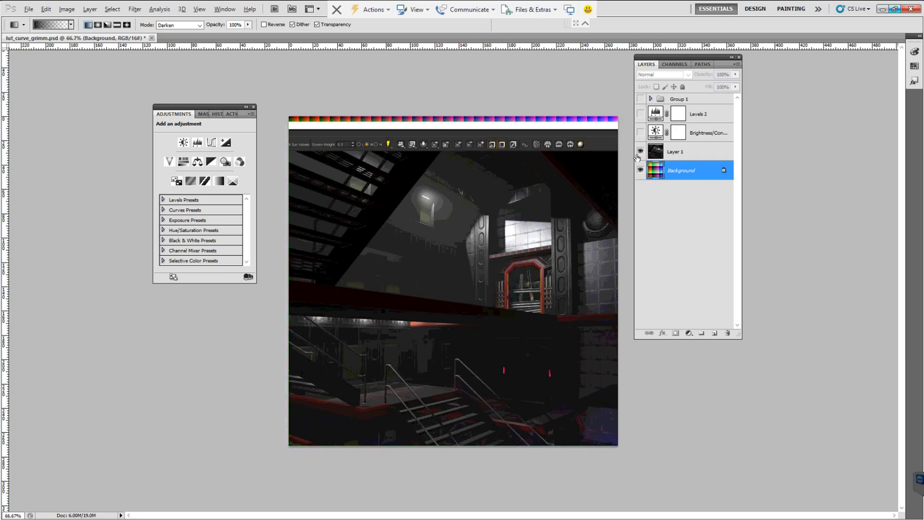
{"action": "left_click", "coordinate": [640, 170]}
{"action": "left_click", "coordinate": [640, 170]}
{"action": "left_click", "coordinate": [640, 170]}
{"action": "left_click", "coordinate": [640, 152]}
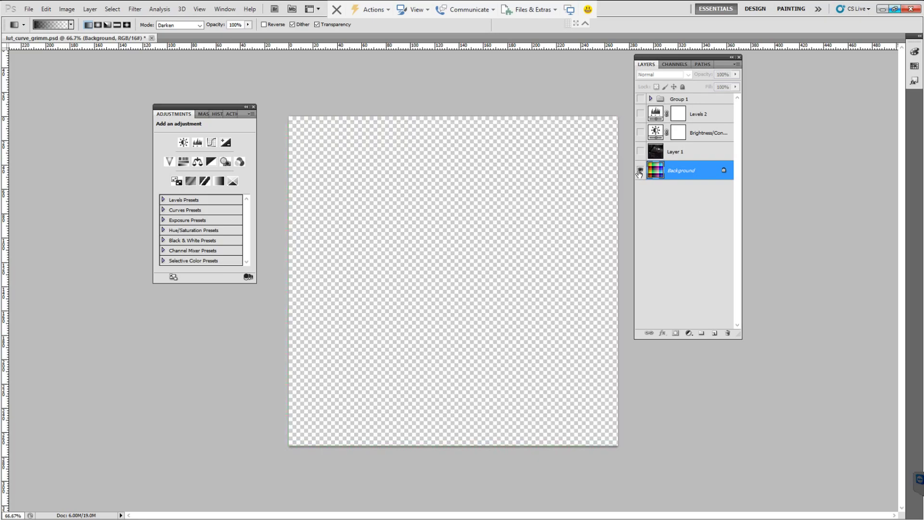
{"action": "left_click", "coordinate": [640, 170]}
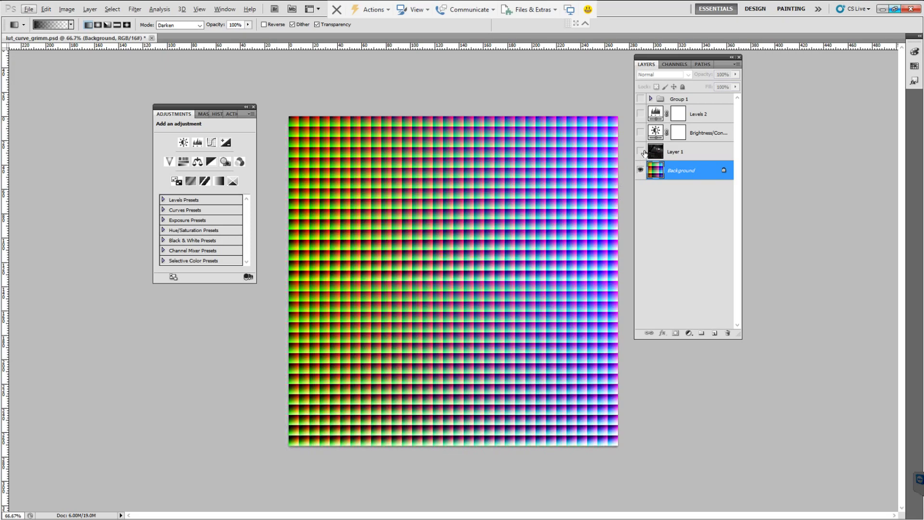
{"action": "left_click", "coordinate": [641, 152]}
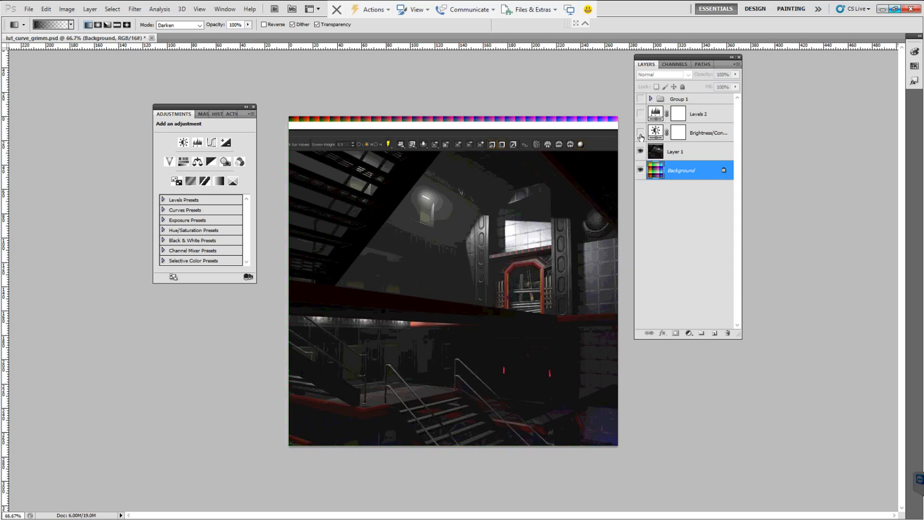
{"action": "left_click_drag", "start_coordinate": [191, 110], "coordinate": [189, 75]}
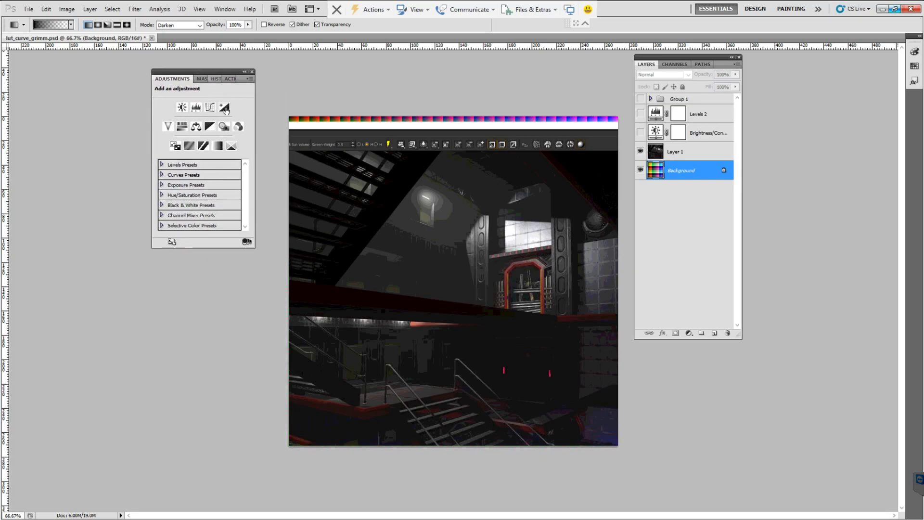
{"action": "left_click", "coordinate": [657, 151]}
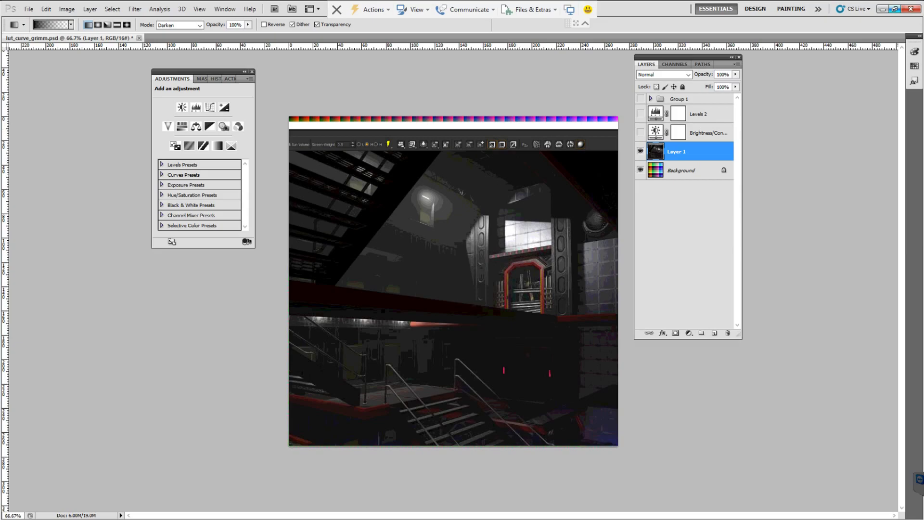
Move the stairwell screenshot layer down below the LUT grid strip with the Move tool.
{"action": "key", "text": "v"}
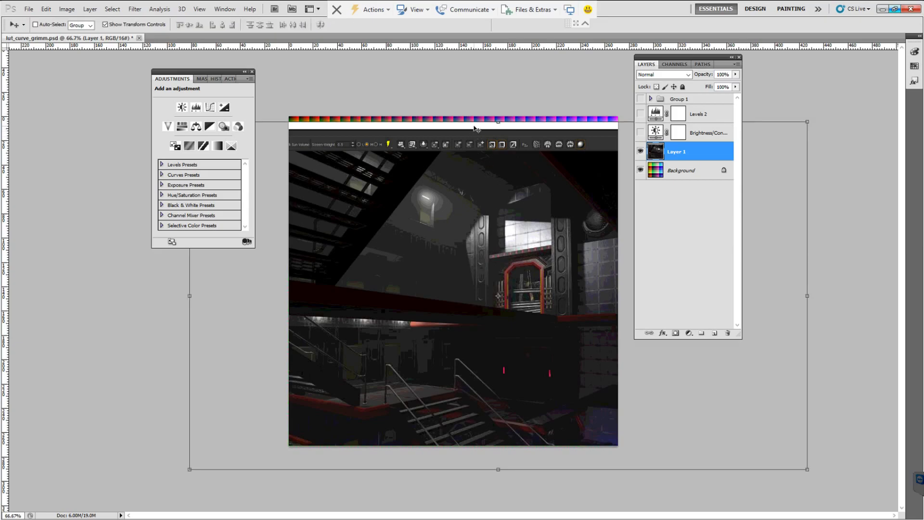
{"action": "left_click_drag", "start_coordinate": [475, 128], "coordinate": [443, 188]}
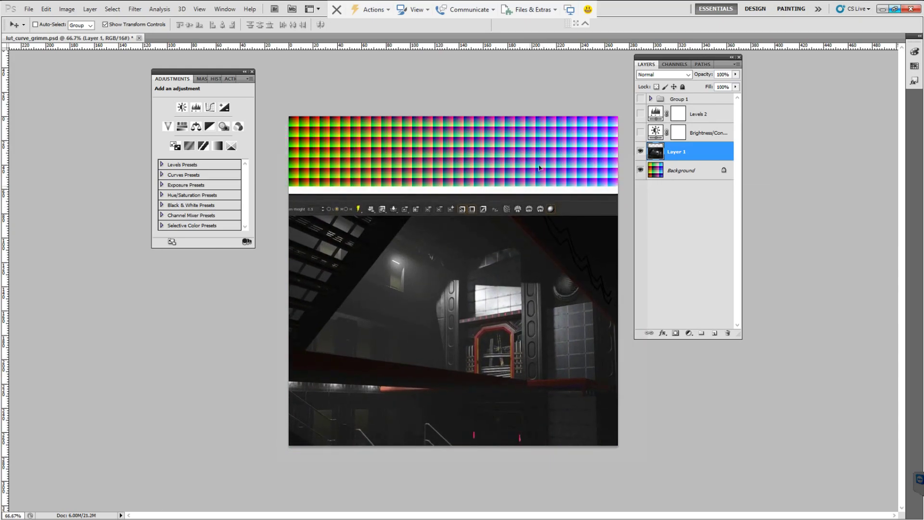
{"action": "mouse_move", "coordinate": [539, 168]}
{"action": "left_mouse_down"}
{"action": "mouse_move", "coordinate": [538, 116]}
{"action": "mouse_move", "coordinate": [543, 152]}
{"action": "left_mouse_up"}
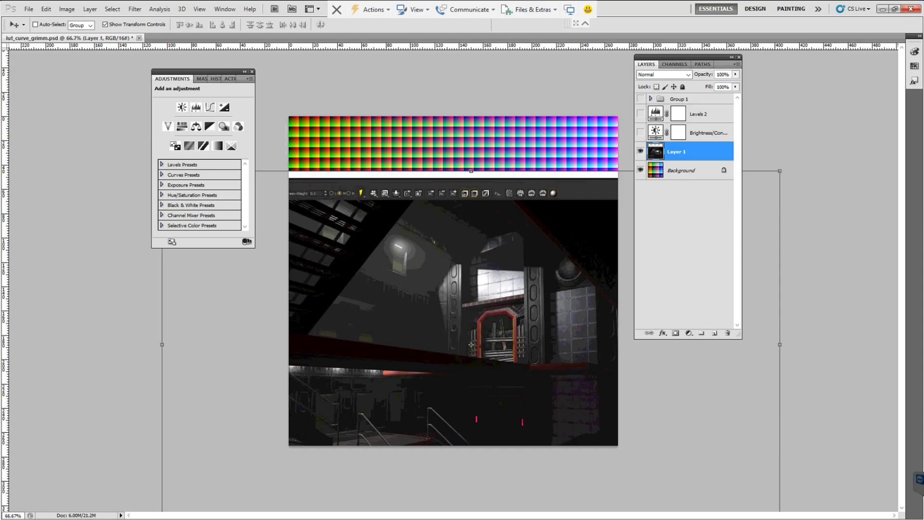
{"action": "key", "text": "alt"}
{"action": "key", "text": "alt"}
{"action": "left_click_drag", "start_coordinate": [189, 78], "coordinate": [209, 104]}
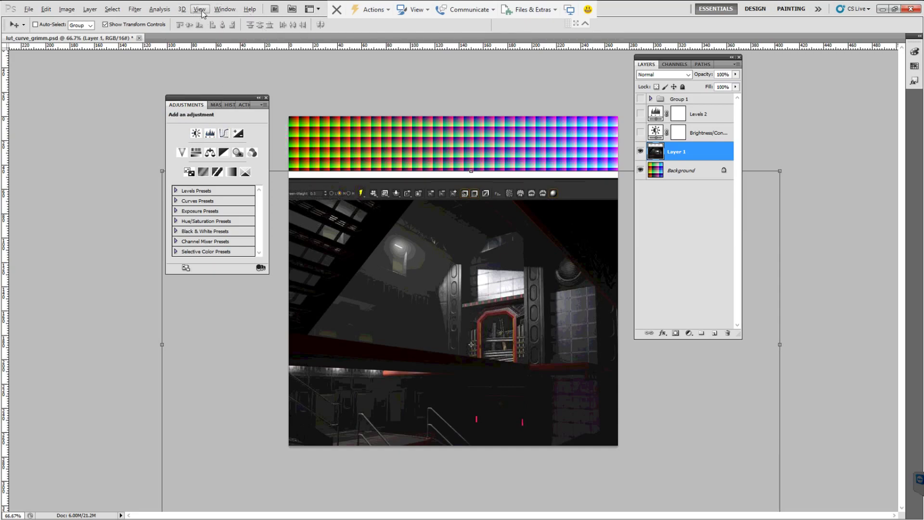
Add a Hue/Saturation adjustment layer above Layer 1 from the Adjustments panel.
{"action": "left_click", "coordinate": [224, 9]}
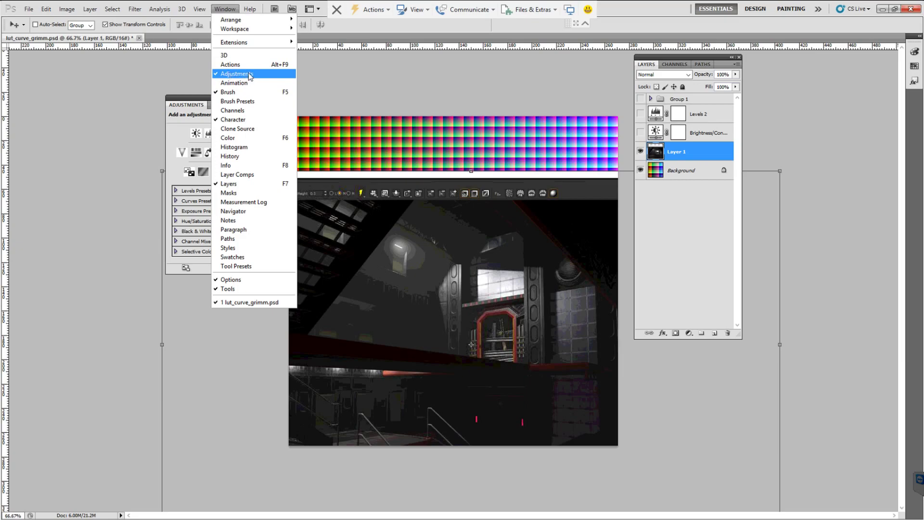
{"action": "key", "text": "Escape"}
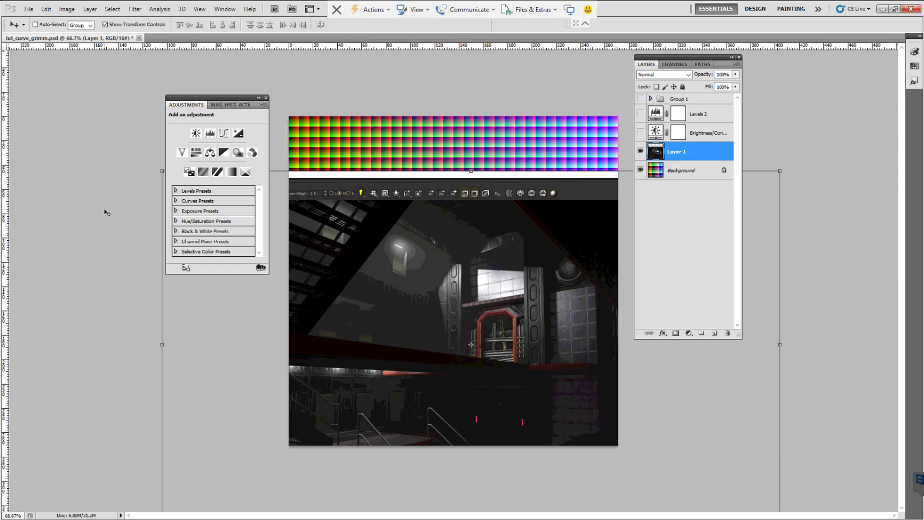
{"action": "key", "text": "alt"}
{"action": "left_click", "coordinate": [206, 101]}
{"action": "left_click", "coordinate": [195, 155], "text": "alt"}
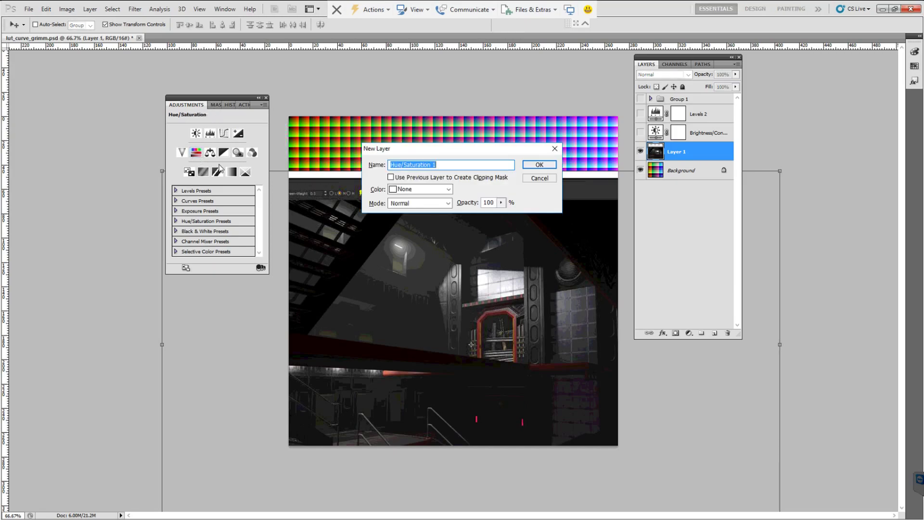
{"action": "left_click", "coordinate": [539, 161]}
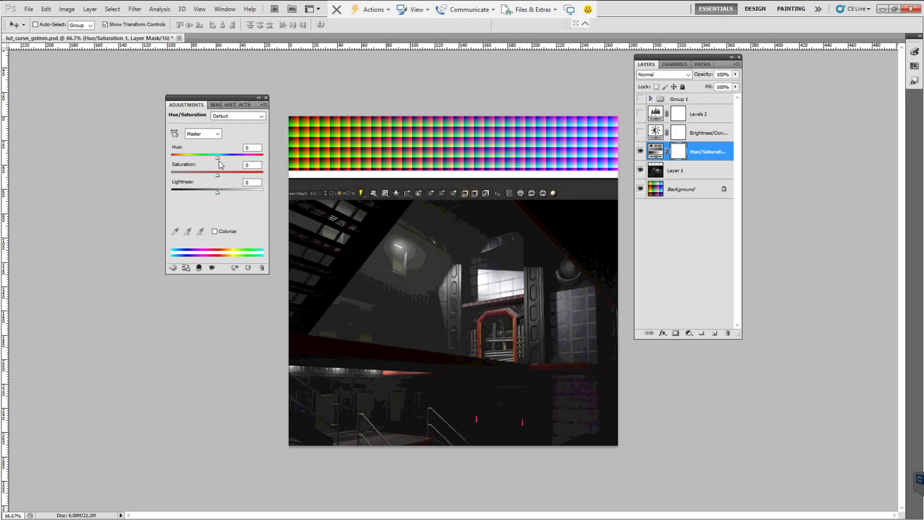
Test a +180 hue shift, return Hue to +1, and hide the Hue/Saturation 1 layer.
{"action": "left_click_drag", "start_coordinate": [217, 158], "coordinate": [270, 160]}
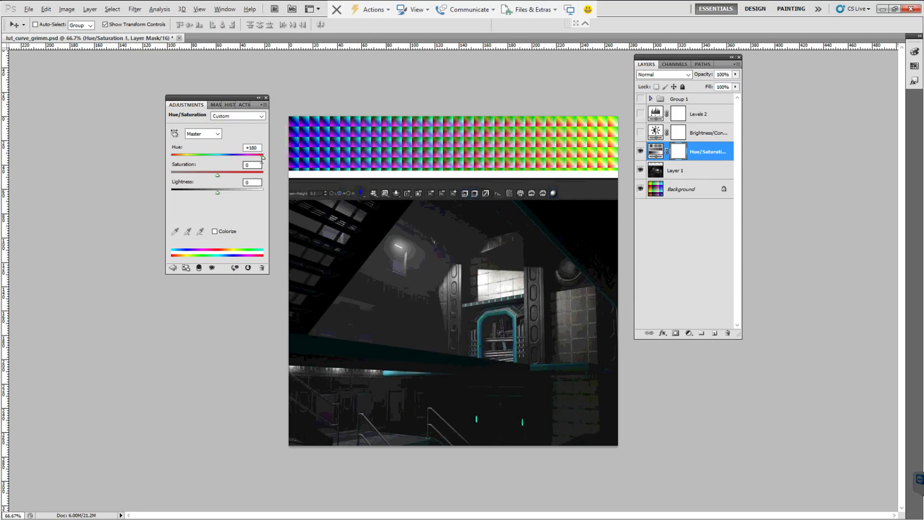
{"action": "left_click_drag", "start_coordinate": [264, 158], "coordinate": [219, 160]}
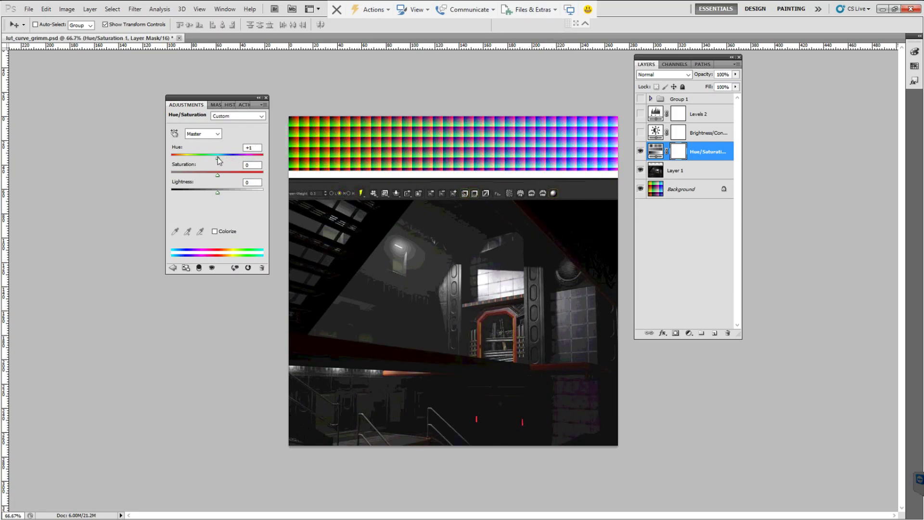
{"action": "left_click", "coordinate": [266, 99]}
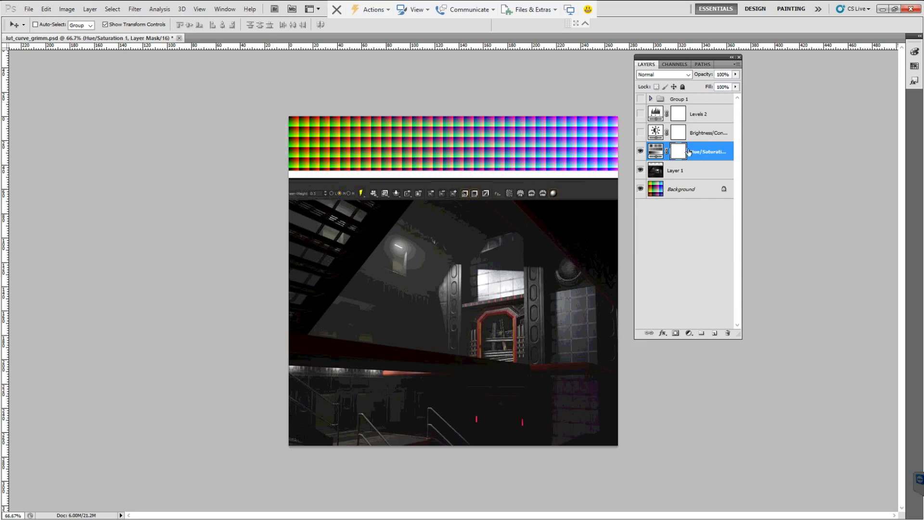
{"action": "left_click", "coordinate": [640, 152], "text": "alt"}
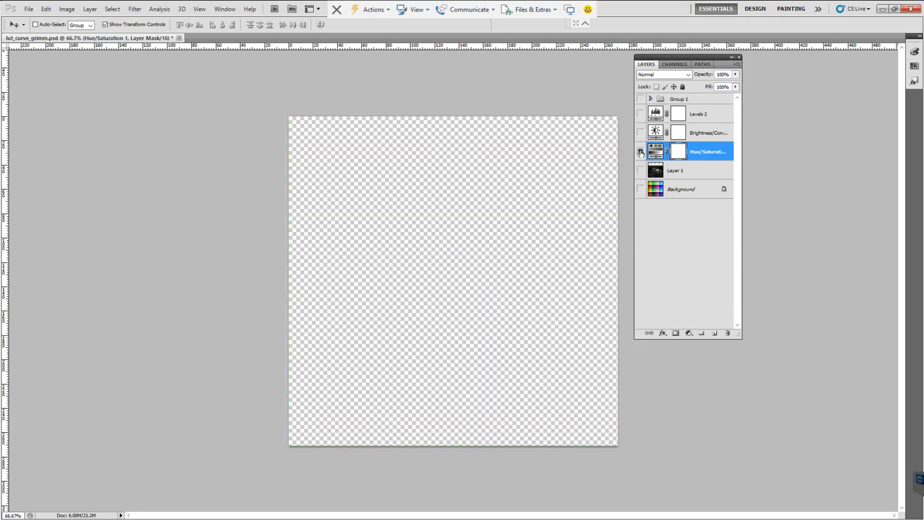
{"action": "left_click", "coordinate": [641, 152], "text": "alt"}
{"action": "left_click", "coordinate": [640, 152]}
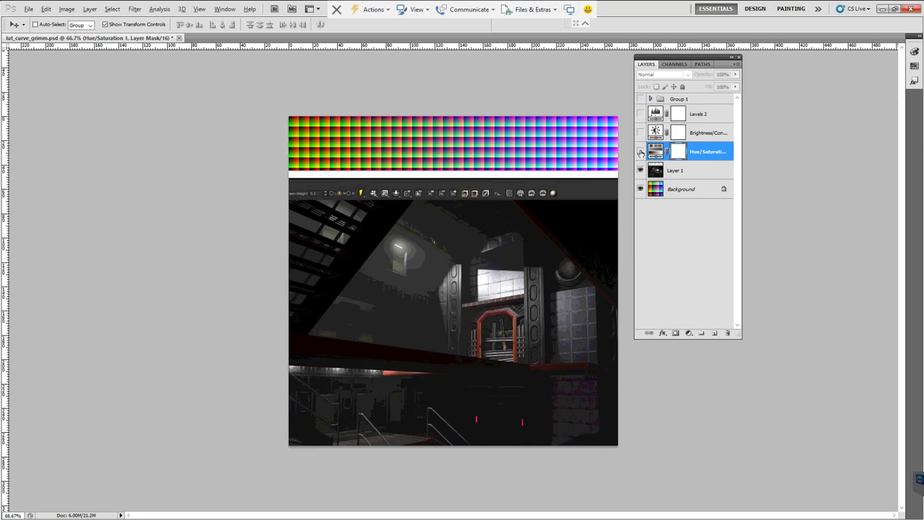
{"action": "key", "text": "alt"}
{"action": "key", "text": "alt"}
Compare layer visibility and switch on Brightness/Contrast, keeping Levels 2 hidden.
{"action": "left_click", "coordinate": [702, 114]}
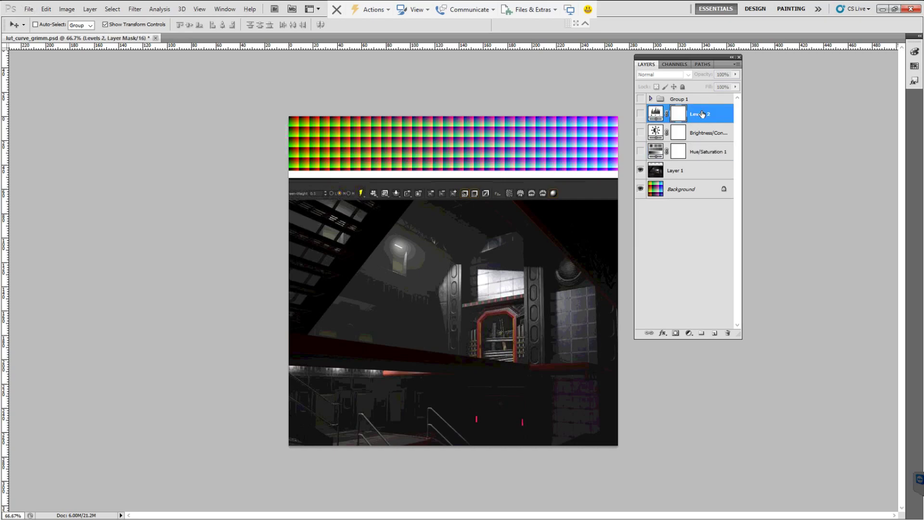
{"action": "left_click", "coordinate": [640, 133], "text": "alt"}
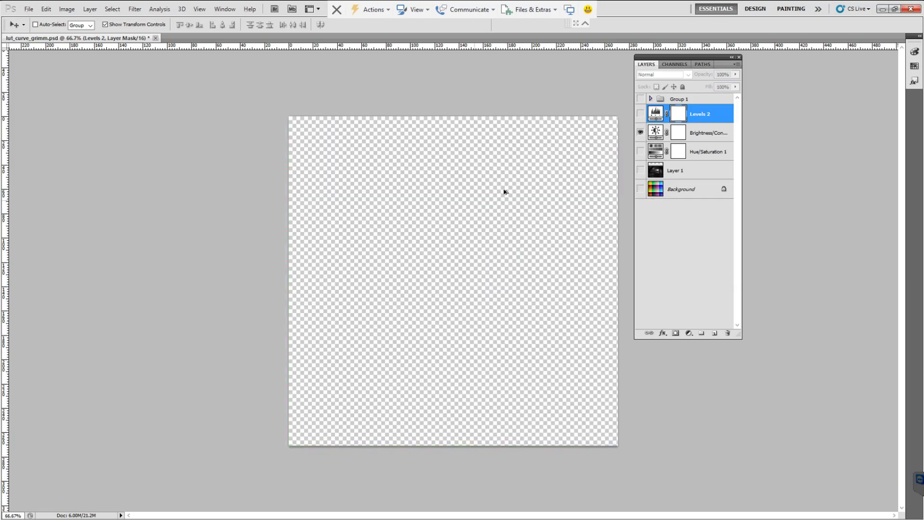
{"action": "left_click", "coordinate": [640, 170], "text": "alt"}
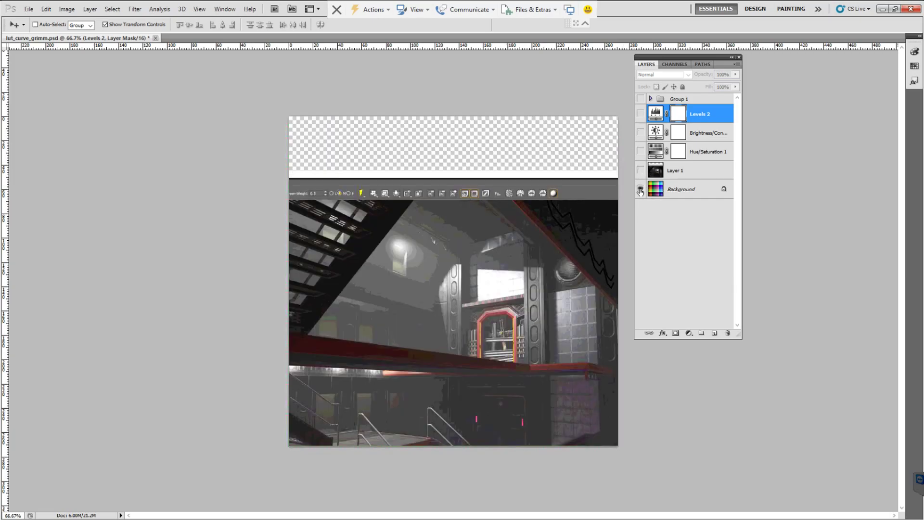
{"action": "left_click", "coordinate": [640, 189], "text": "alt"}
{"action": "left_click", "coordinate": [641, 171], "text": "alt"}
{"action": "left_click", "coordinate": [641, 189]}
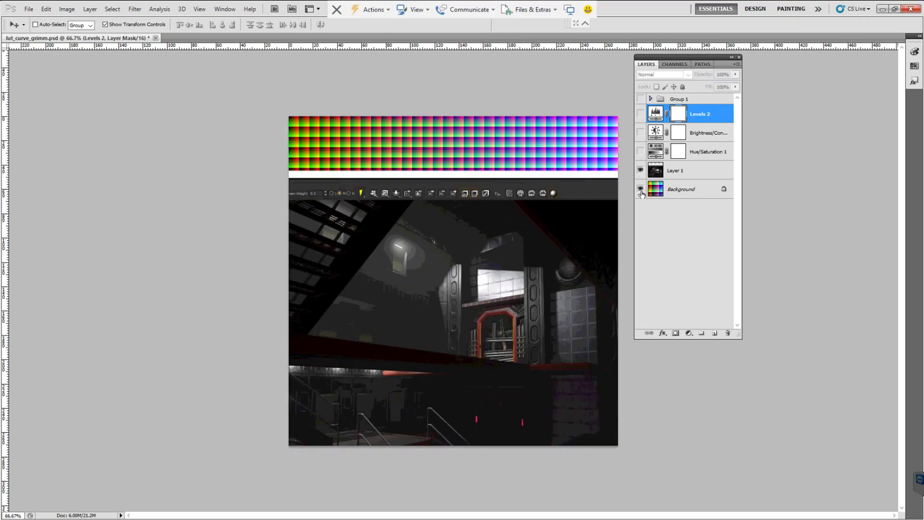
{"action": "left_click", "coordinate": [640, 114]}
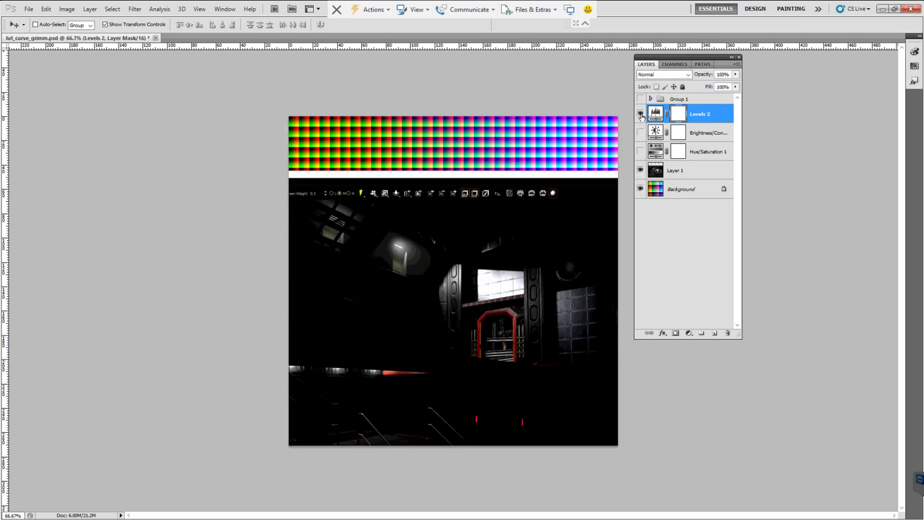
{"action": "left_click", "coordinate": [641, 114]}
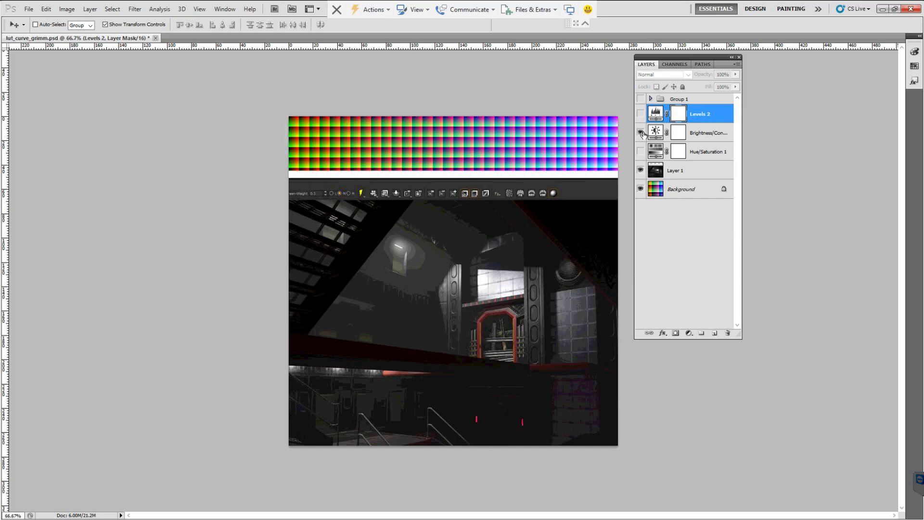
{"action": "left_click", "coordinate": [640, 133]}
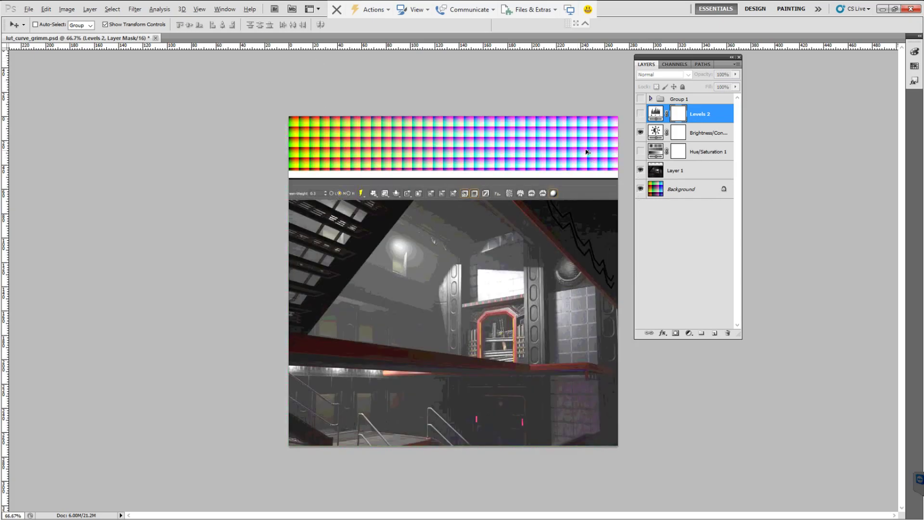
{"action": "key", "text": "alt"}
Open the Brightness/Contrast layer's Layer Style dialog and close it without changes.
{"action": "left_click", "coordinate": [694, 135]}
{"action": "double_click", "coordinate": [711, 133]}
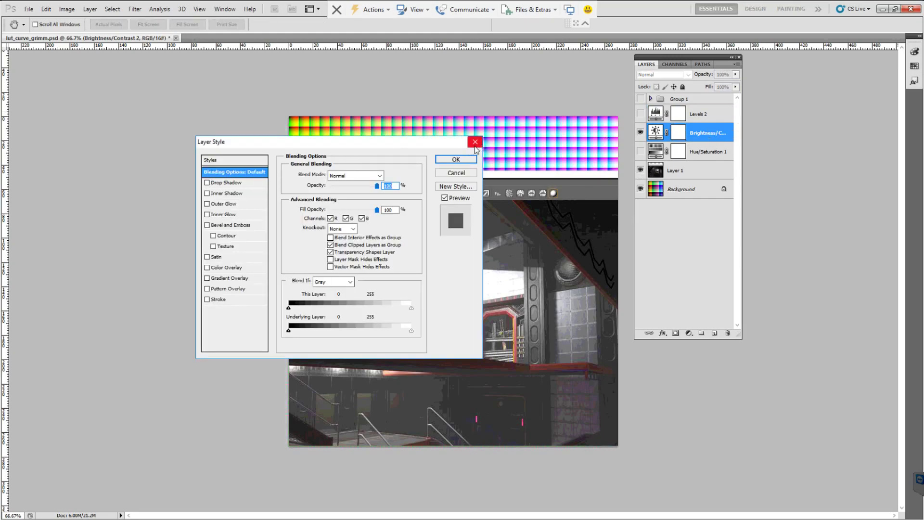
{"action": "left_click_drag", "start_coordinate": [418, 144], "coordinate": [294, 143]}
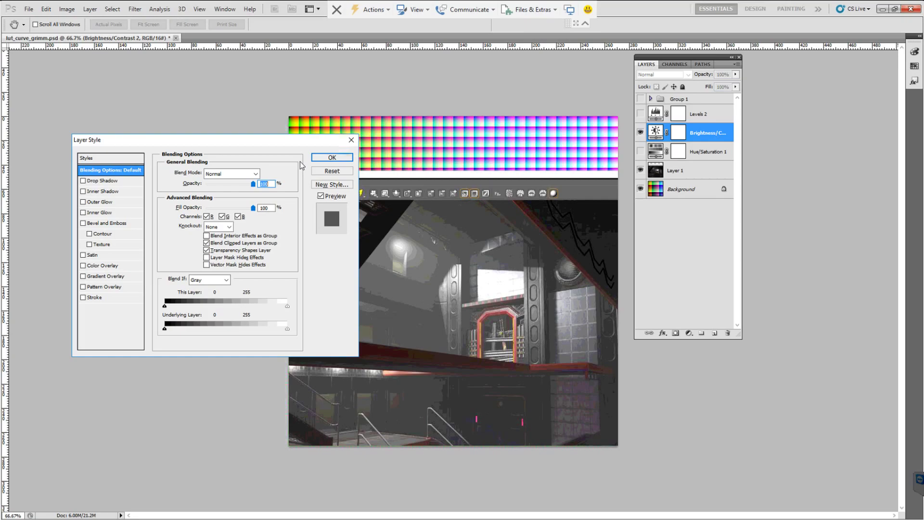
{"action": "left_click", "coordinate": [353, 143]}
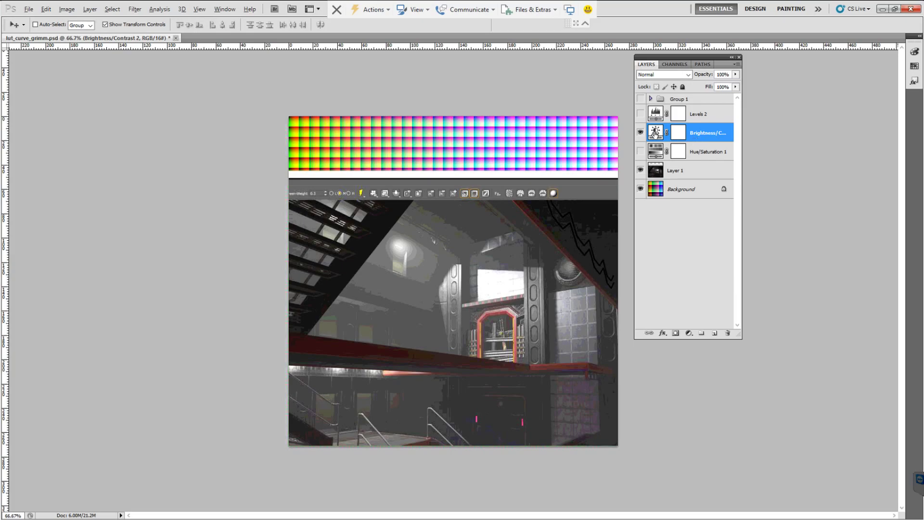
Set Brightness/Contrast 2 to Brightness 70 and Contrast 65, then select Hue/Saturation 1.
{"action": "double_click", "coordinate": [655, 134]}
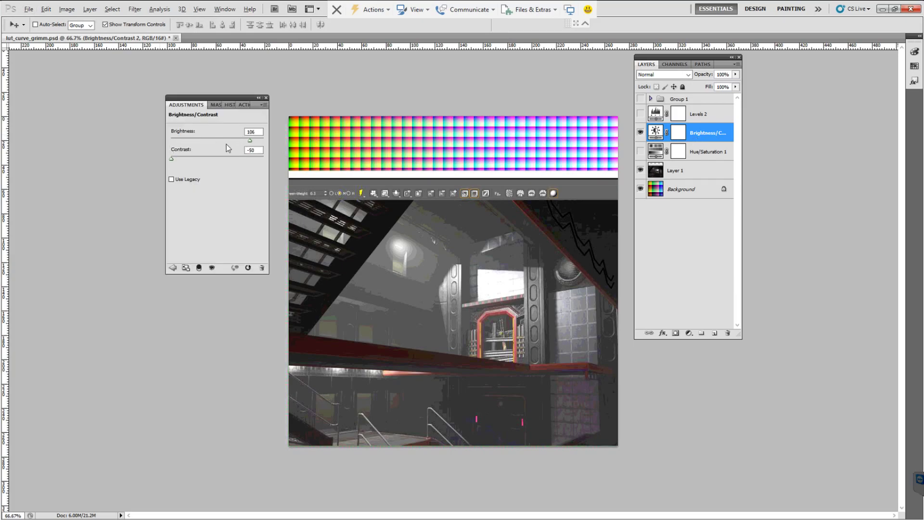
{"action": "mouse_move", "coordinate": [250, 140]}
{"action": "left_mouse_down"}
{"action": "mouse_move", "coordinate": [236, 141]}
{"action": "mouse_move", "coordinate": [258, 146]}
{"action": "mouse_move", "coordinate": [240, 147]}
{"action": "left_mouse_up"}
{"action": "left_click_drag", "start_coordinate": [171, 159], "coordinate": [241, 170]}
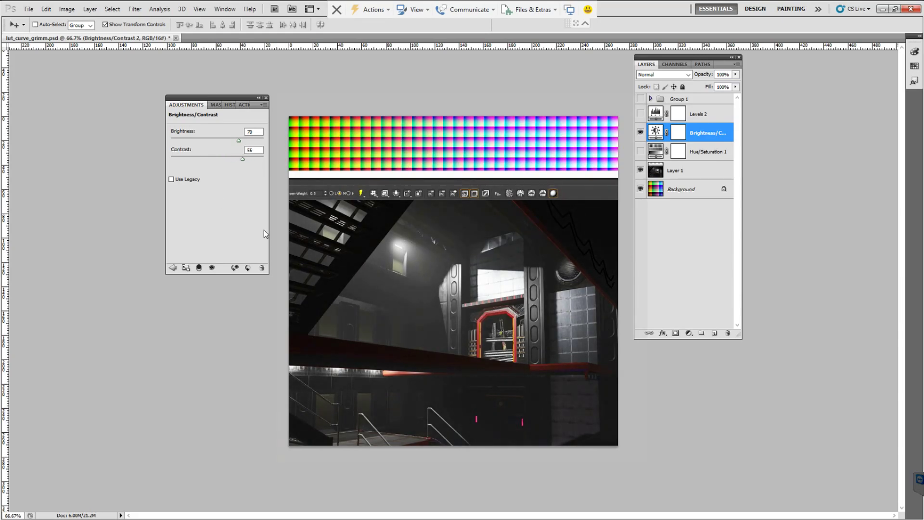
{"action": "left_click_drag", "start_coordinate": [243, 159], "coordinate": [266, 161]}
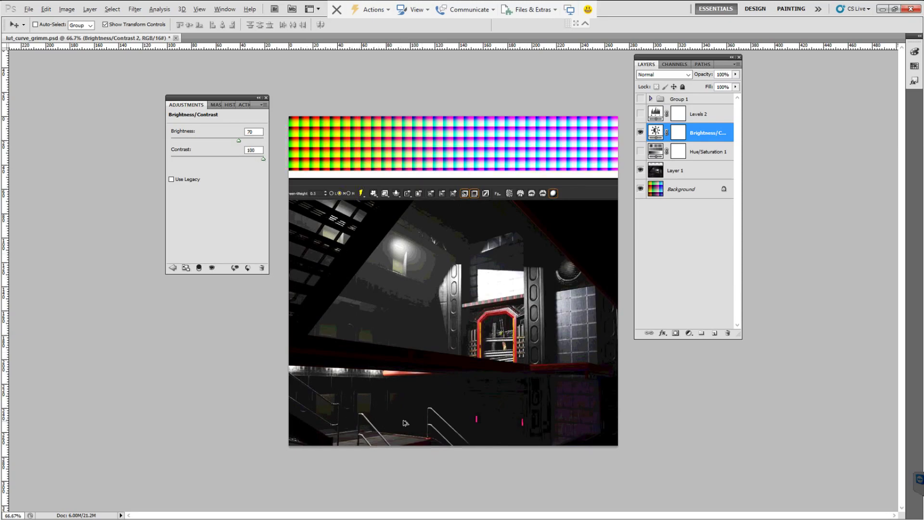
{"action": "key", "text": "alt"}
{"action": "key", "text": "alt"}
{"action": "mouse_move", "coordinate": [261, 158]}
{"action": "left_mouse_down"}
{"action": "mouse_move", "coordinate": [232, 164]}
{"action": "mouse_move", "coordinate": [248, 164]}
{"action": "left_mouse_up"}
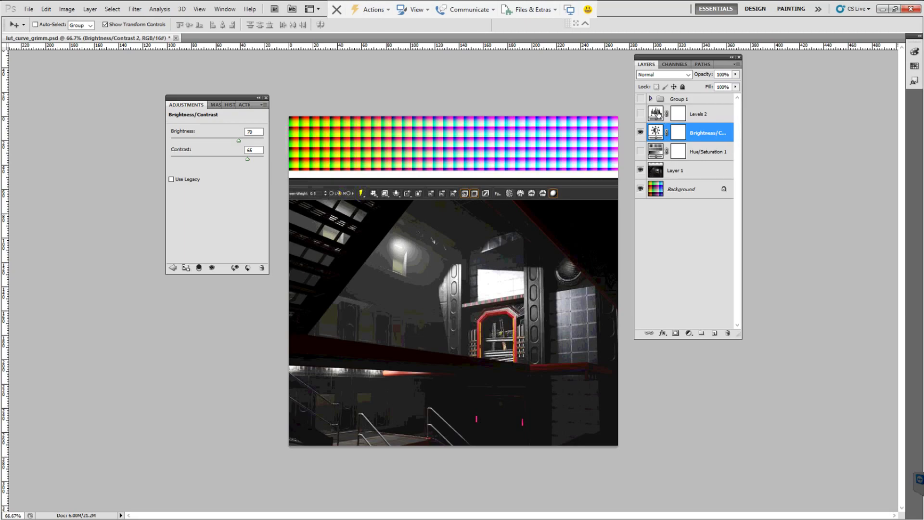
{"action": "left_click", "coordinate": [657, 153]}
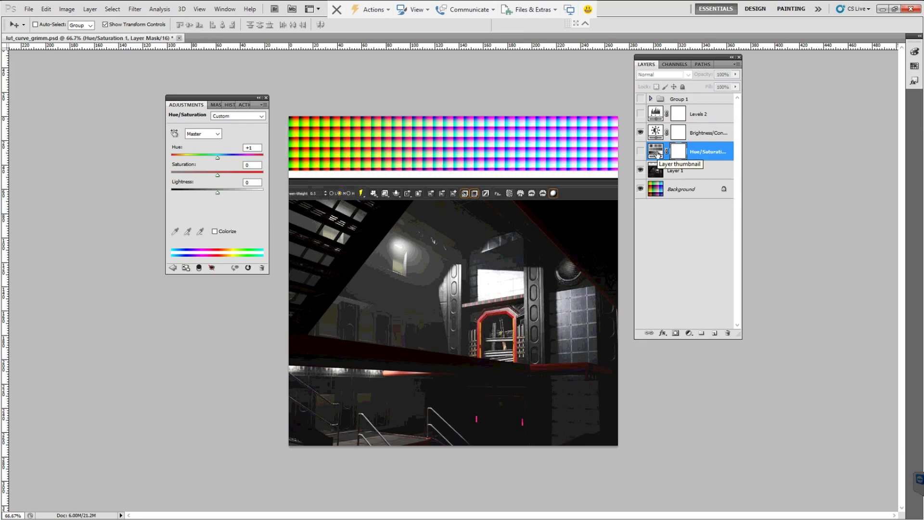
Hide Hue/Saturation 1, enable Levels 2, and set its input levels to 31, 1.07 and 167.
{"action": "left_click", "coordinate": [655, 115]}
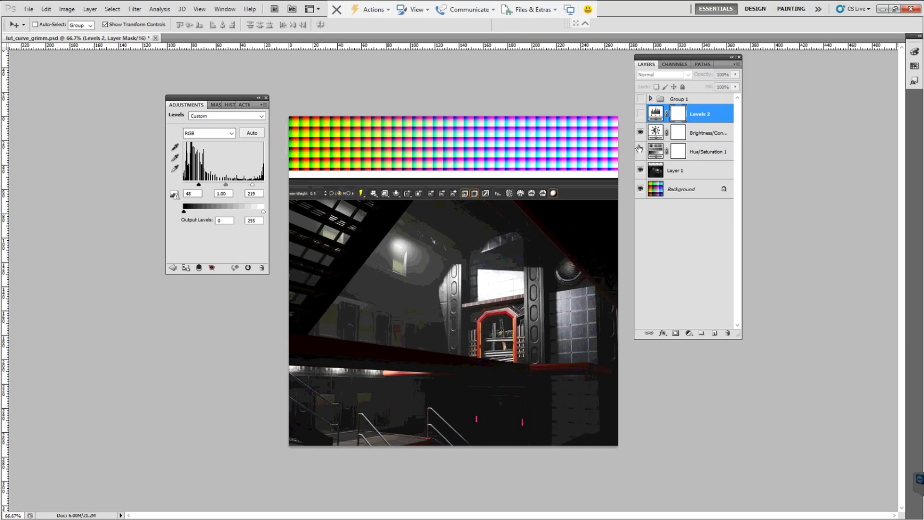
{"action": "left_click", "coordinate": [640, 150]}
{"action": "left_click", "coordinate": [641, 115]}
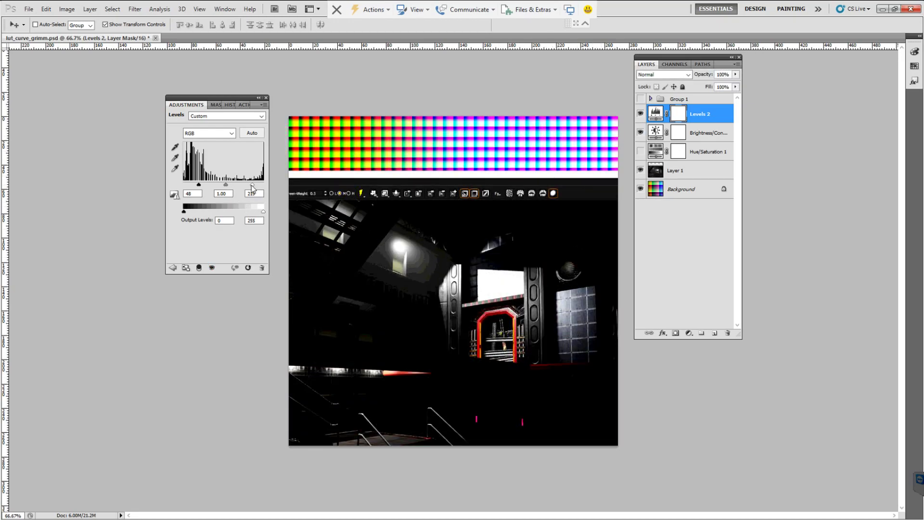
{"action": "left_click_drag", "start_coordinate": [252, 187], "coordinate": [193, 189]}
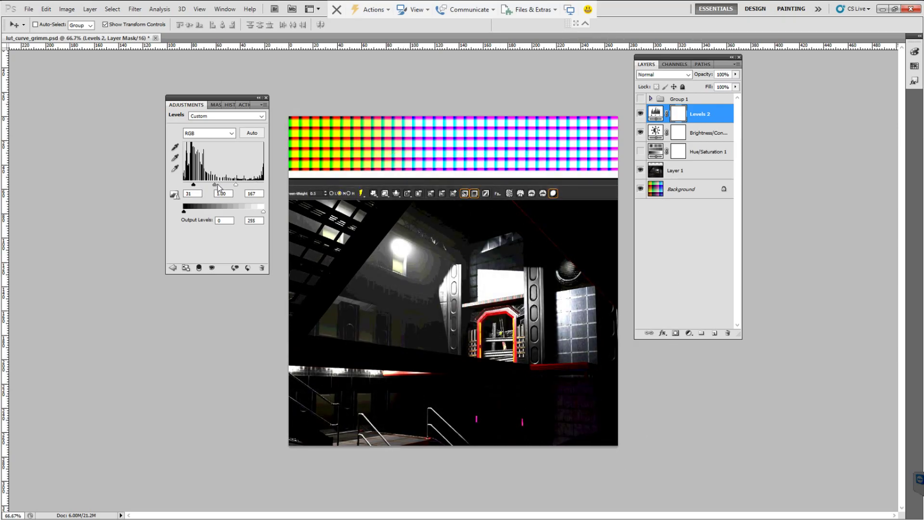
{"action": "left_click_drag", "start_coordinate": [217, 185], "coordinate": [214, 187]}
{"action": "key", "text": "alt"}
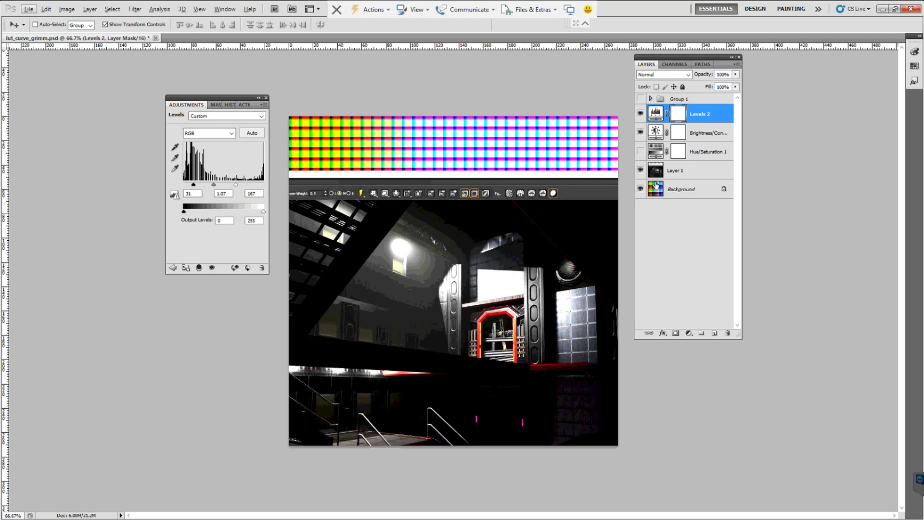
{"action": "key", "text": "alt"}
Compare the Brightness/Contrast and Levels 2 adjustments on the render and on the bare LUT grid.
{"action": "left_click", "coordinate": [640, 132]}
{"action": "left_click", "coordinate": [641, 115]}
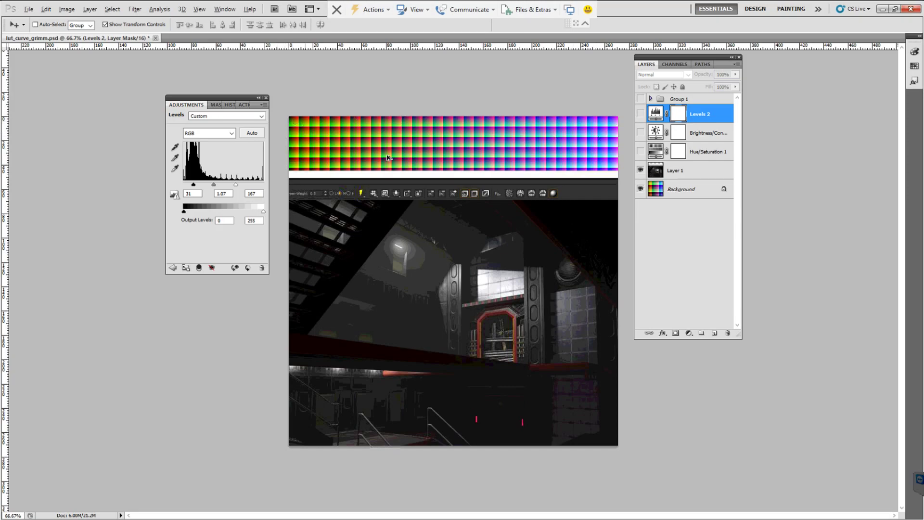
{"action": "left_click", "coordinate": [640, 133]}
{"action": "left_click", "coordinate": [641, 117]}
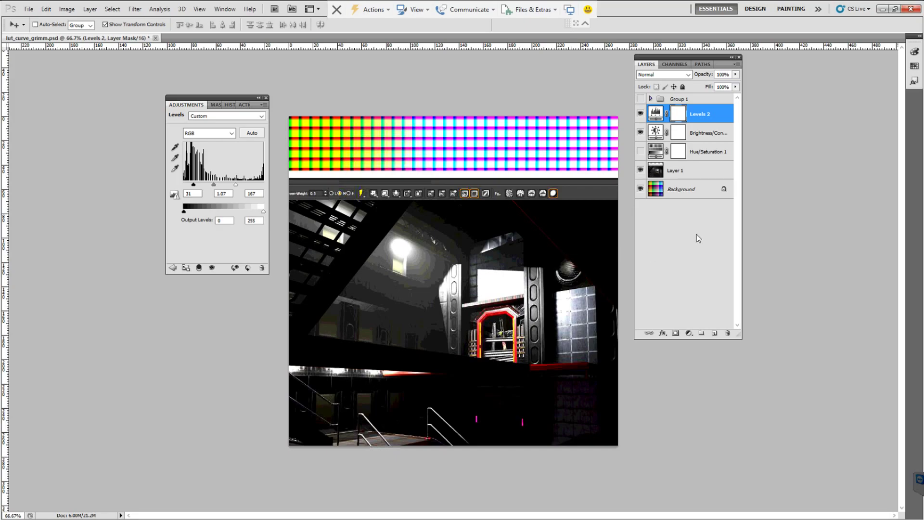
{"action": "left_click", "coordinate": [641, 171], "text": "alt"}
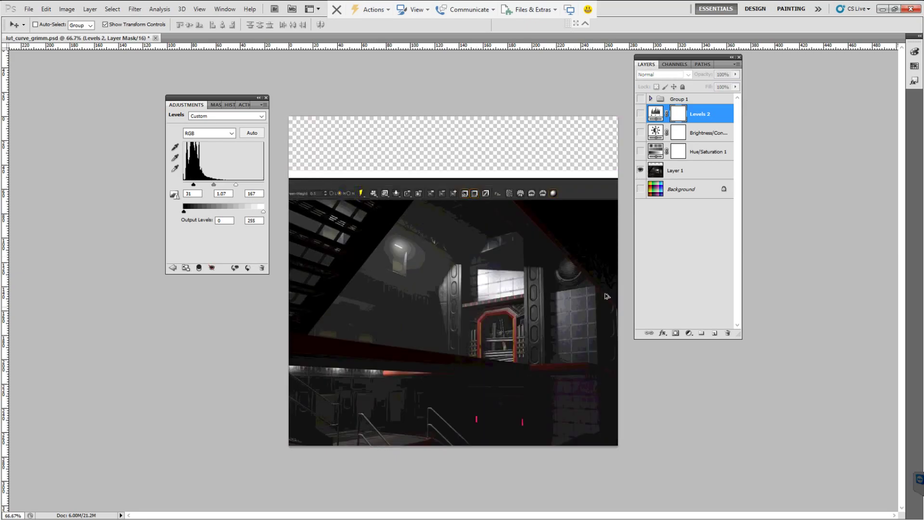
{"action": "left_click", "coordinate": [641, 190], "text": "alt"}
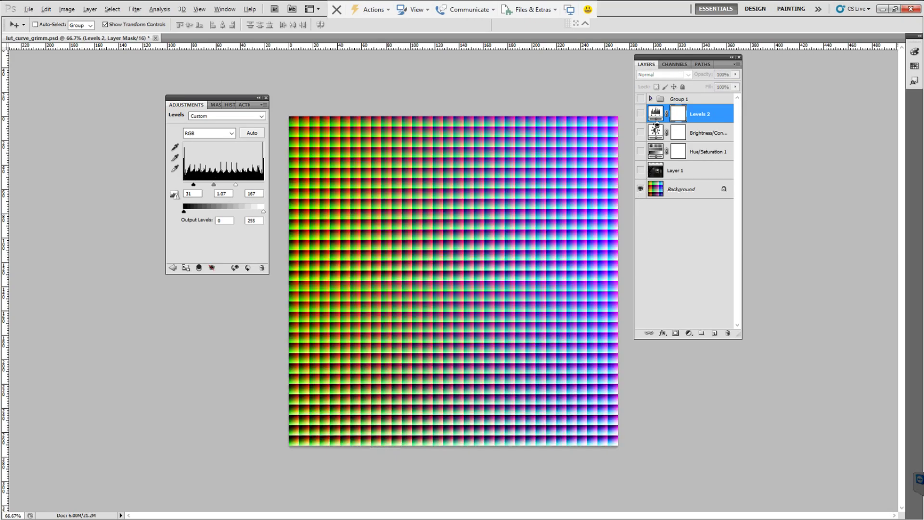
{"action": "left_click", "coordinate": [640, 132], "text": "alt"}
{"action": "left_click", "coordinate": [640, 190], "text": "alt"}
{"action": "left_click", "coordinate": [641, 132]}
{"action": "left_click", "coordinate": [641, 114]}
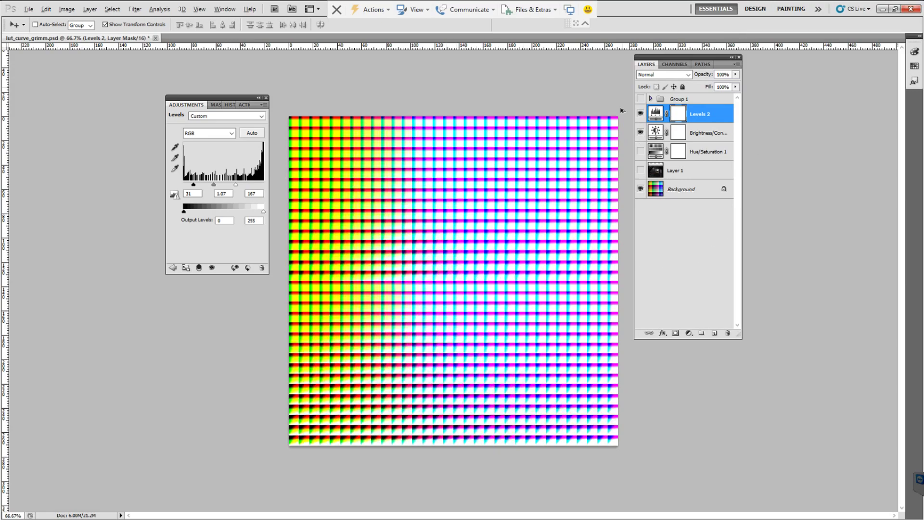
{"action": "key", "text": "alt"}
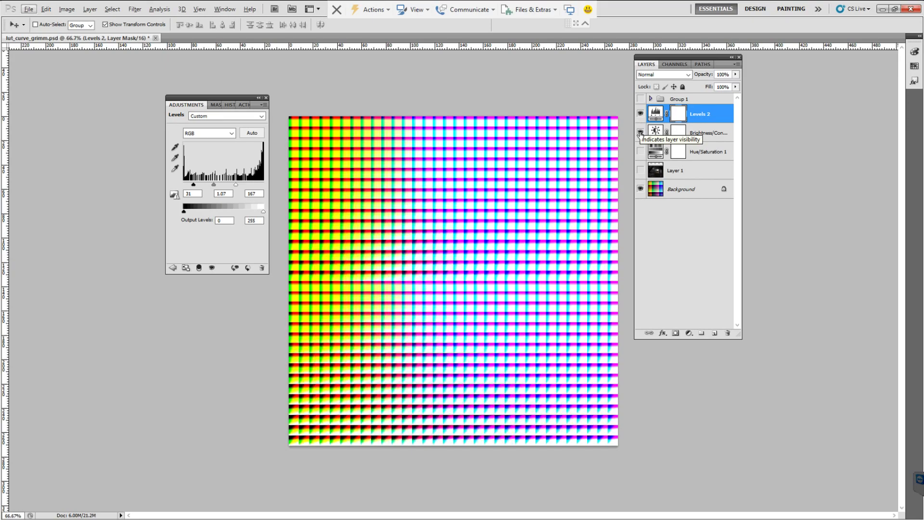
Hide Layer 1, leaving Background, Brightness/Contrast and Levels 2 visible on the LUT grid.
{"action": "left_click", "coordinate": [640, 170]}
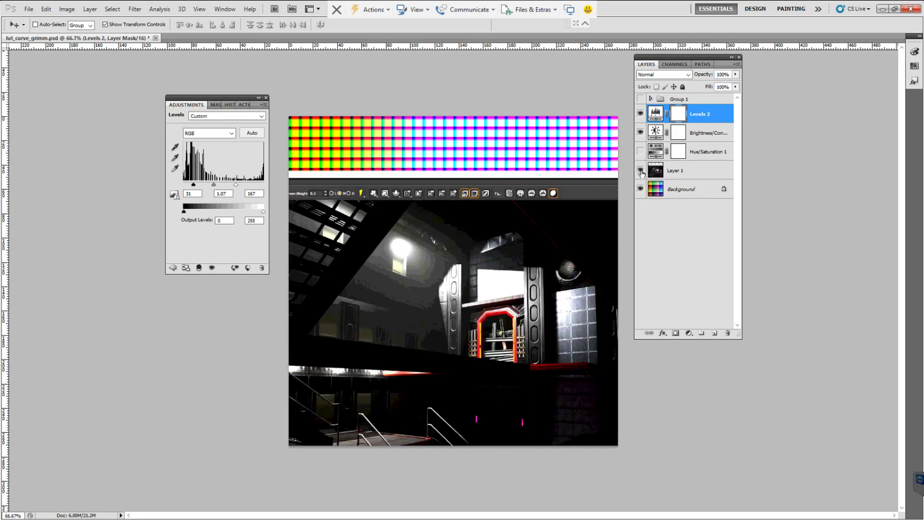
{"action": "left_click", "coordinate": [640, 131]}
{"action": "left_click", "coordinate": [640, 114]}
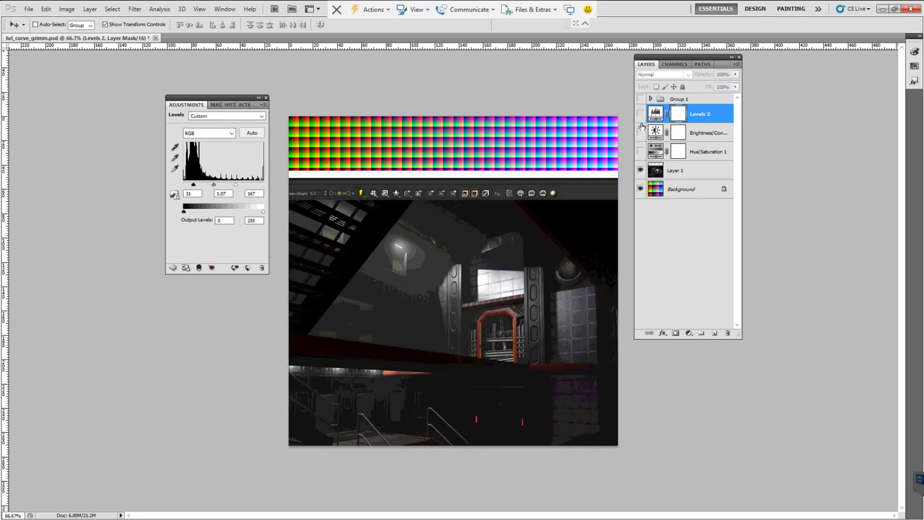
{"action": "left_click", "coordinate": [641, 170]}
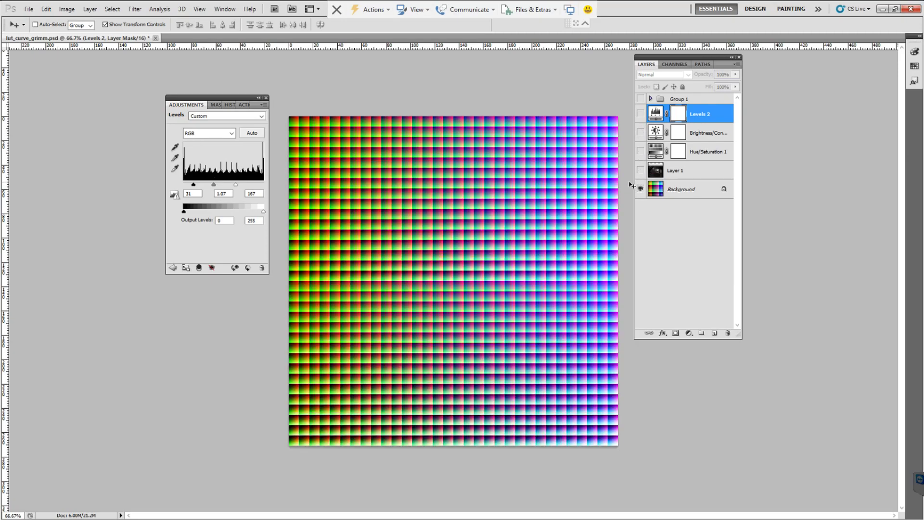
{"action": "left_click", "coordinate": [641, 133]}
{"action": "left_click", "coordinate": [642, 133]}
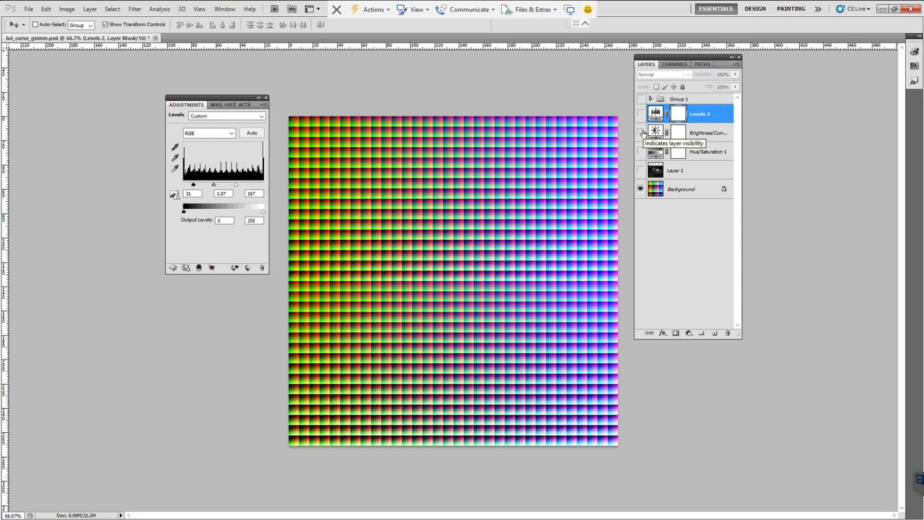
{"action": "left_click", "coordinate": [641, 132]}
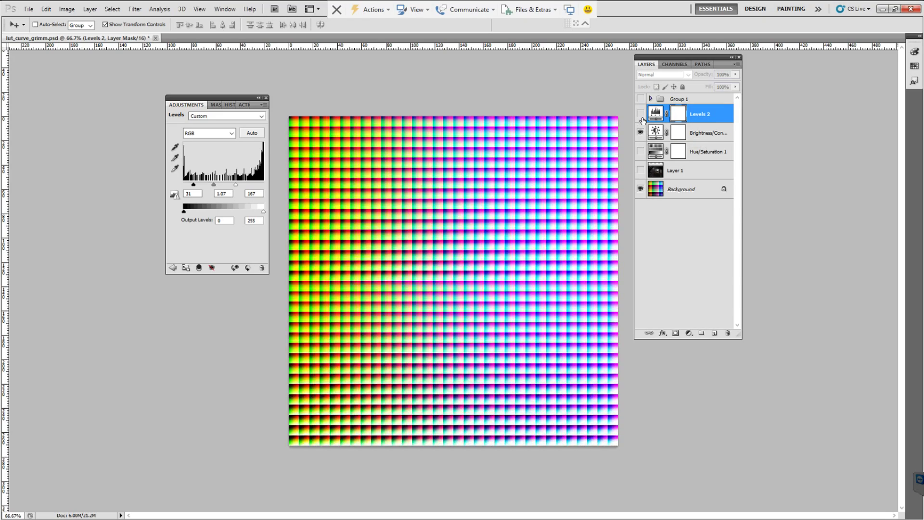
{"action": "left_click", "coordinate": [641, 115]}
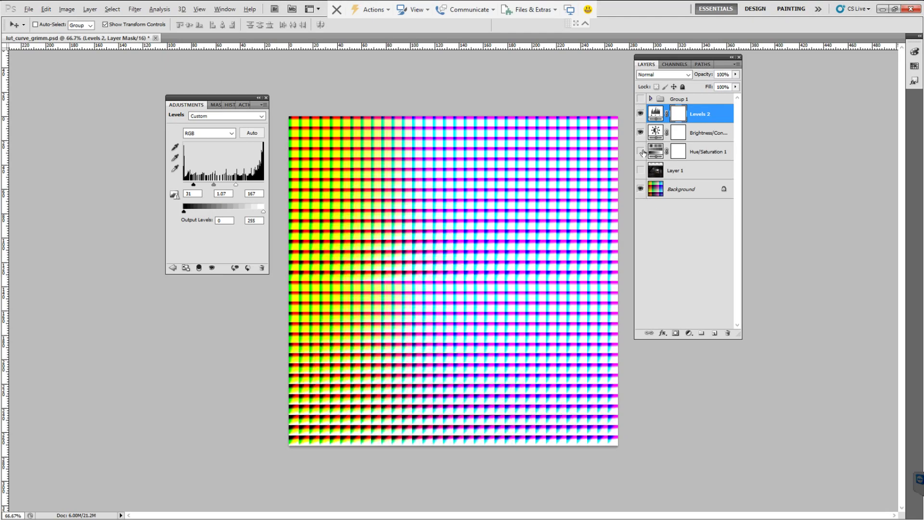
{"action": "key", "text": "alt"}
{"action": "key", "text": "alt"}
{"action": "key", "text": "alt"}
{"action": "key", "text": "alt"}
Set up Save As for lut_curve_grimm.tif as a flattened TIFF copy without layers, then cancel.
{"action": "left_click", "coordinate": [28, 9]}
{"action": "left_click", "coordinate": [63, 157]}
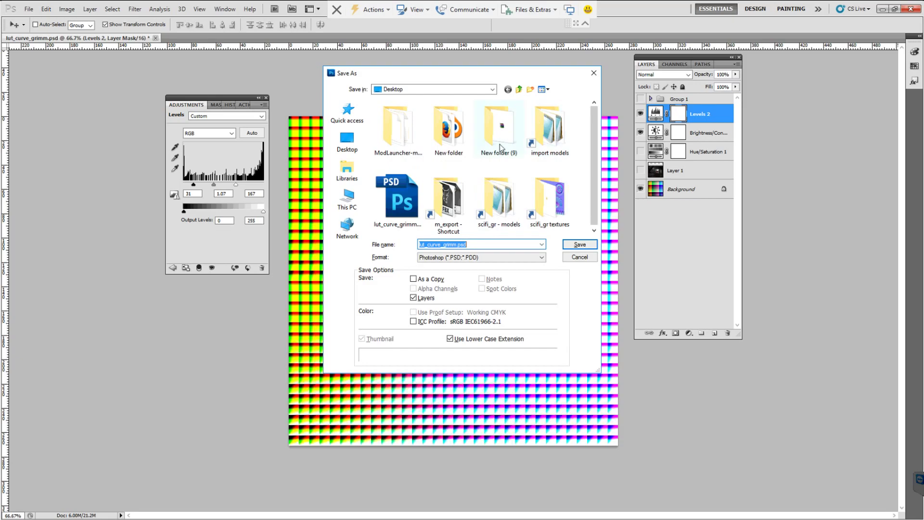
{"action": "left_click", "coordinate": [442, 257]}
{"action": "left_click", "coordinate": [453, 340]}
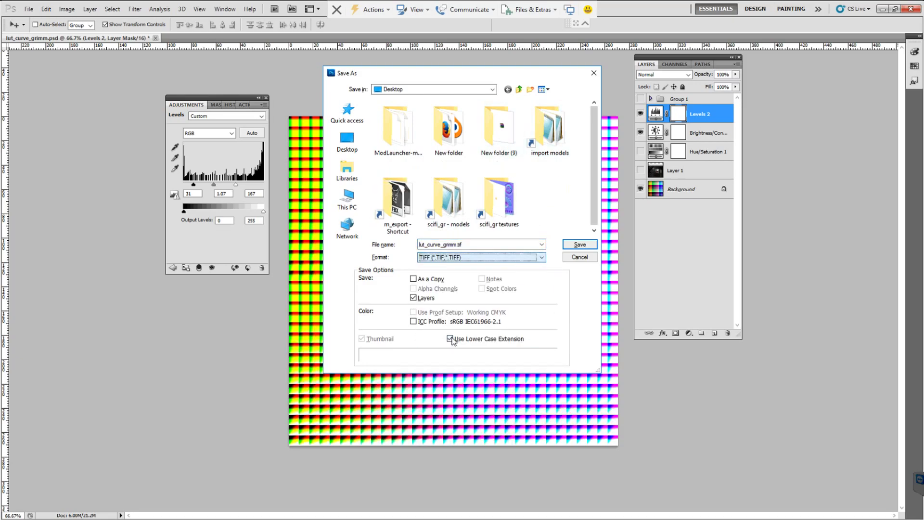
{"action": "left_click", "coordinate": [413, 298]}
{"action": "left_click", "coordinate": [414, 298]}
{"action": "left_click", "coordinate": [414, 298]}
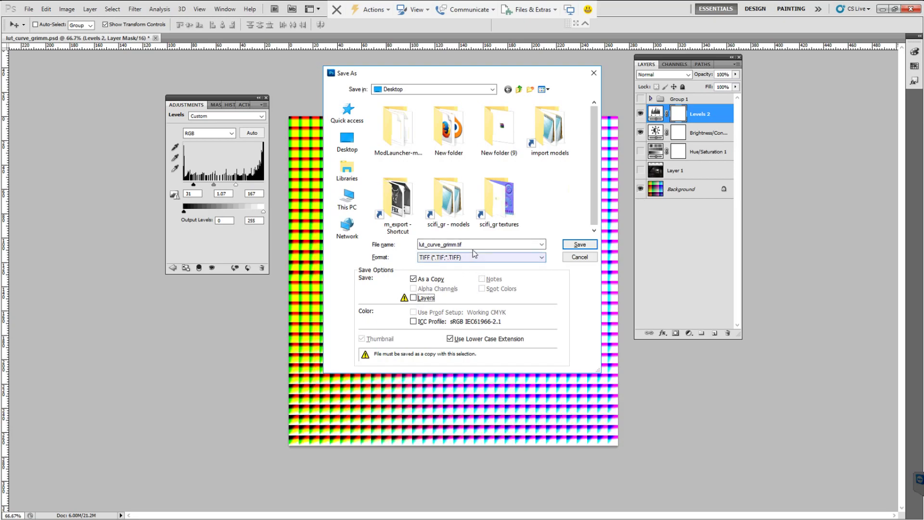
{"action": "left_click", "coordinate": [458, 245]}
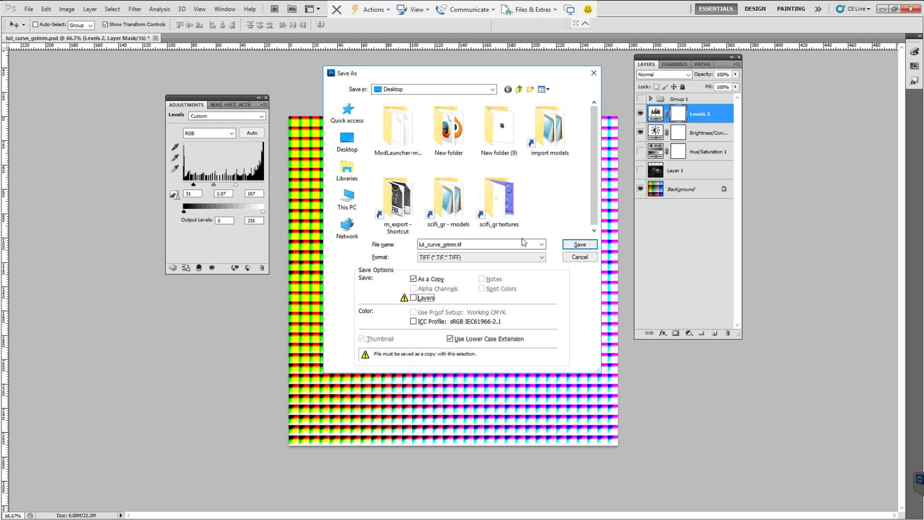
{"action": "left_click", "coordinate": [580, 258]}
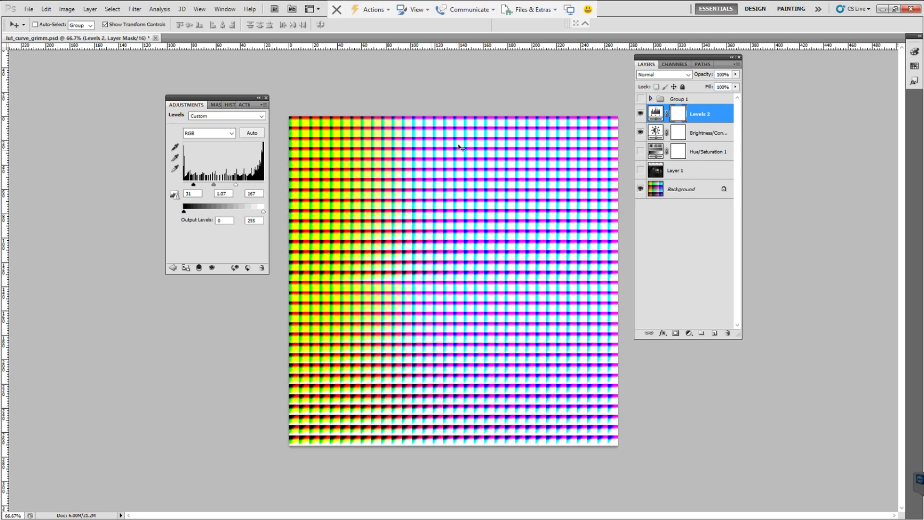
Maximize the Asset Property Editor and open the luts_t7_zm_factory_grimm material.
{"action": "left_click", "coordinate": [883, 11]}
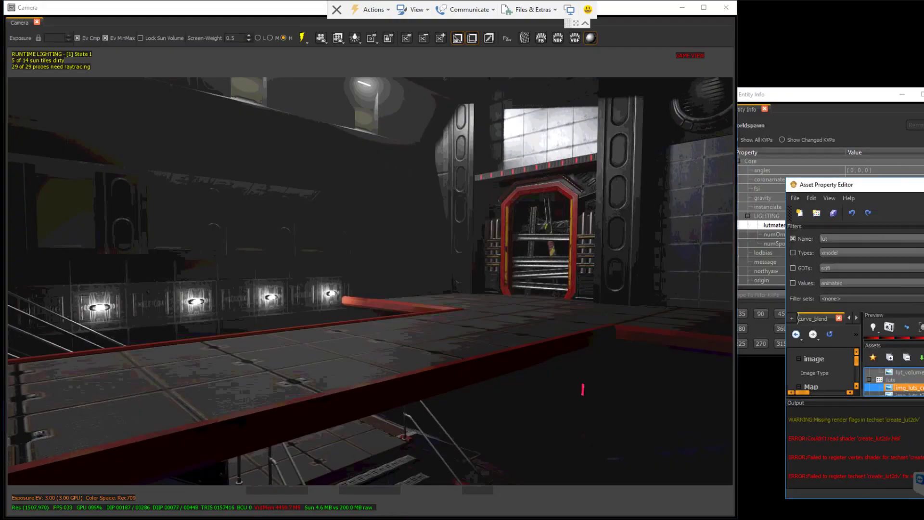
{"action": "left_click_drag", "start_coordinate": [866, 186], "coordinate": [202, 93]}
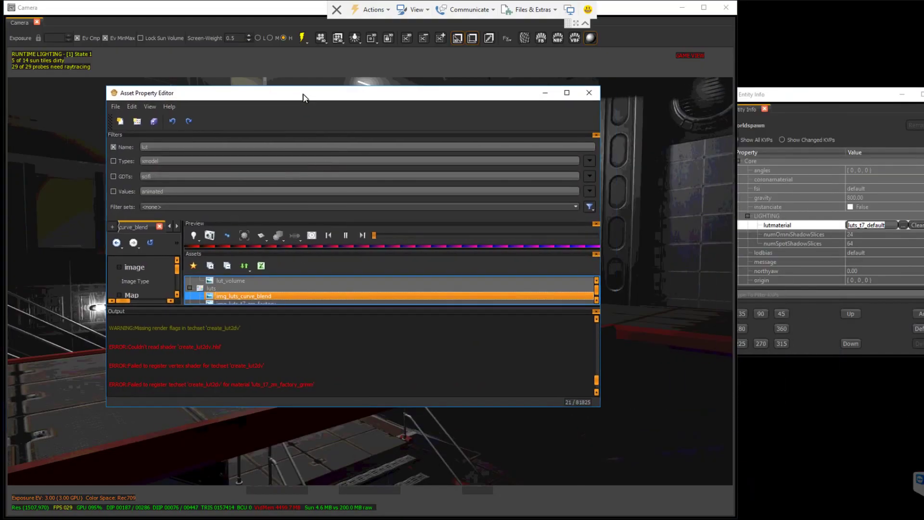
{"action": "left_click", "coordinate": [567, 93]}
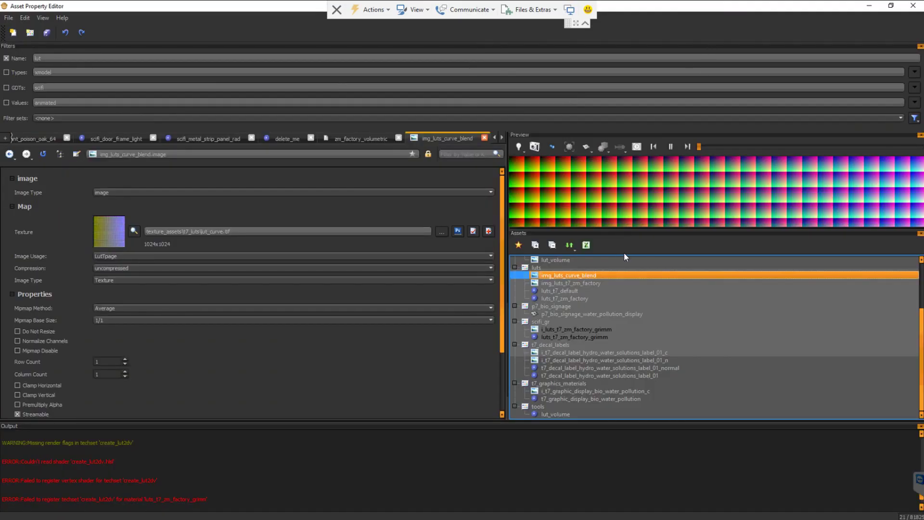
{"action": "left_click", "coordinate": [570, 338]}
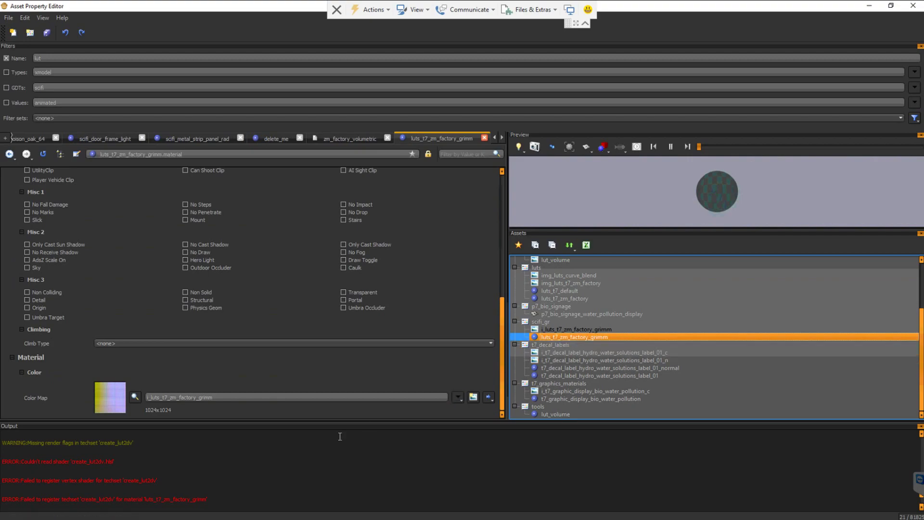
Reselect luts_t7_zm_factory_grimm and scroll to its Filters / create_lut2dv material settings.
{"action": "left_click", "coordinate": [542, 323]}
{"action": "right_click", "coordinate": [539, 322]}
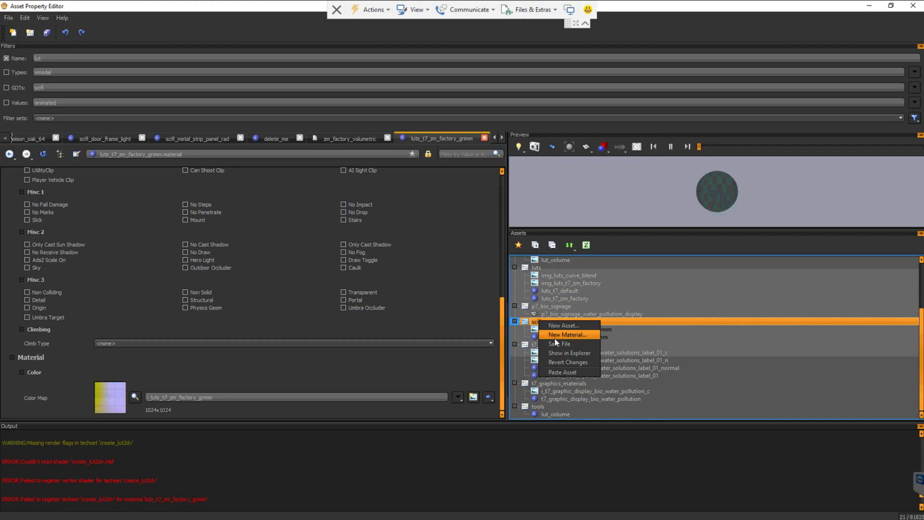
{"action": "left_click", "coordinate": [684, 336]}
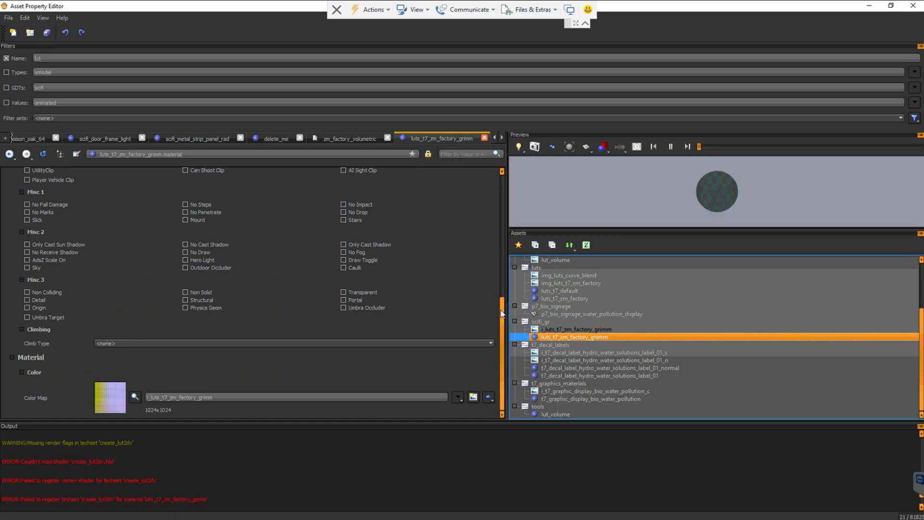
{"action": "left_click_drag", "start_coordinate": [503, 307], "coordinate": [502, 177]}
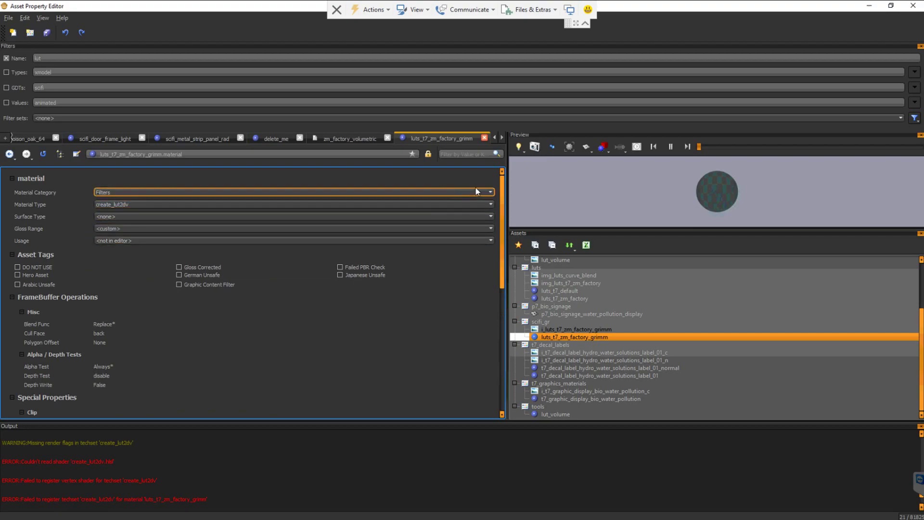
{"action": "mouse_move", "coordinate": [501, 188]}
{"action": "left_mouse_down"}
{"action": "mouse_move", "coordinate": [506, 279]}
{"action": "mouse_move", "coordinate": [505, 183]}
{"action": "left_mouse_up"}
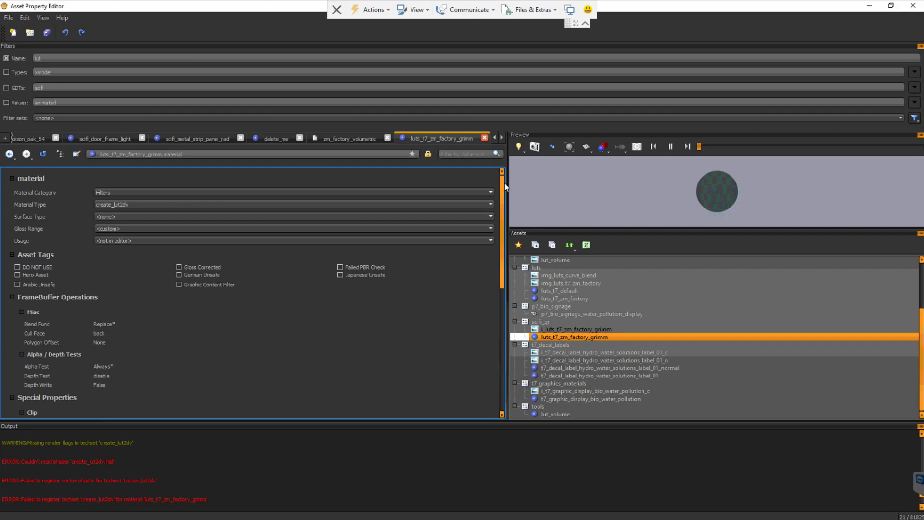
{"action": "key", "text": "alt"}
{"action": "scroll", "coordinate": [505, 185], "scroll_direction": "down", "scroll_amount": 1}
{"action": "scroll", "coordinate": [504, 188], "scroll_direction": "up", "scroll_amount": 1}
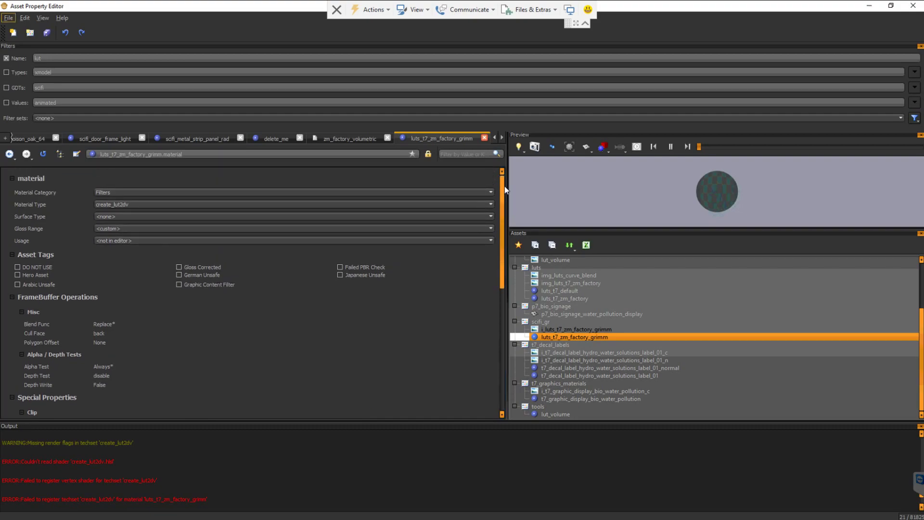
Scroll down to the Color Map section showing the i_luts_t7_zm_factory_grimm image.
{"action": "left_click_drag", "start_coordinate": [504, 189], "coordinate": [506, 311]}
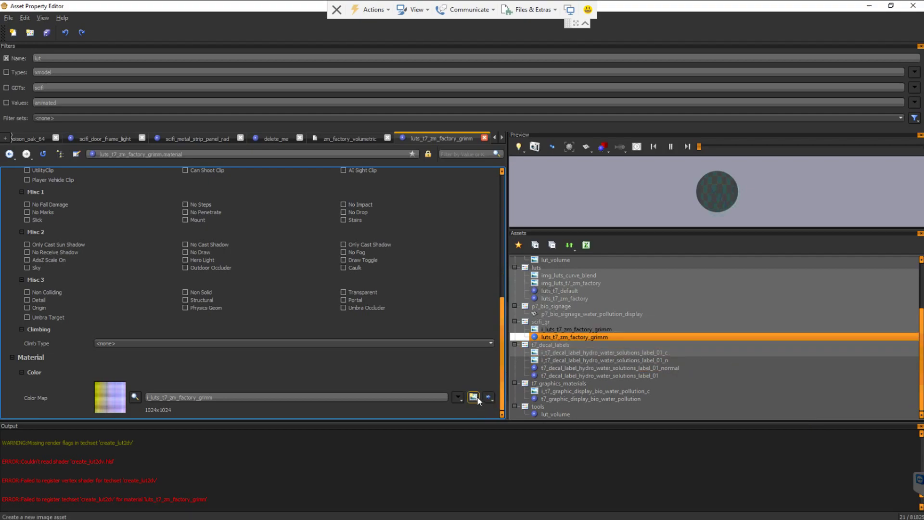
Open i_luts_t7_zm_factory_grimm and verify its lut_curve_grimm_copy.tif path and uncompressed setting.
{"action": "left_click", "coordinate": [567, 330], "text": "ctrl"}
{"action": "left_click", "coordinate": [568, 330]}
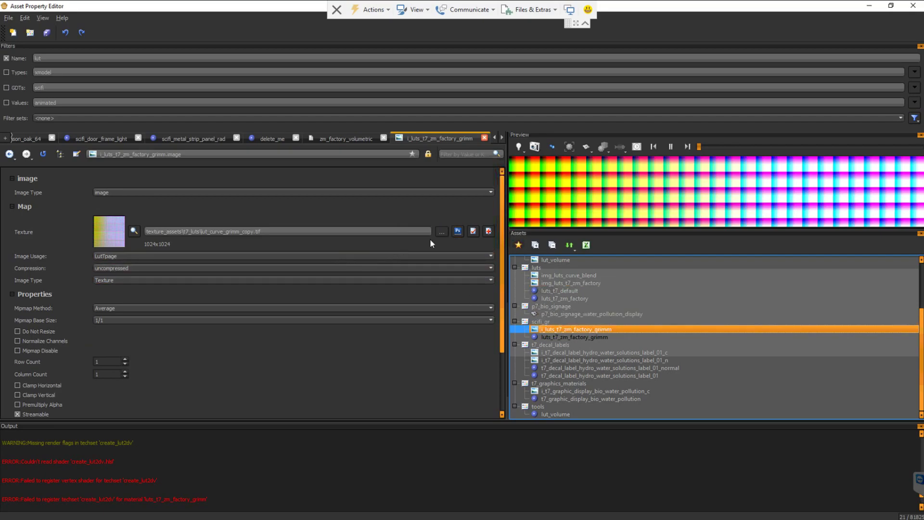
{"action": "left_click_drag", "start_coordinate": [268, 233], "coordinate": [54, 232]}
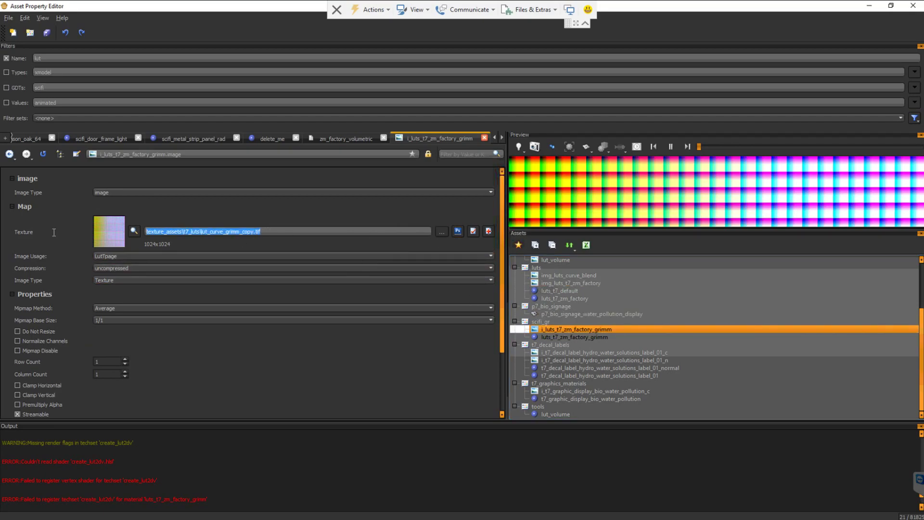
{"action": "left_click", "coordinate": [114, 268]}
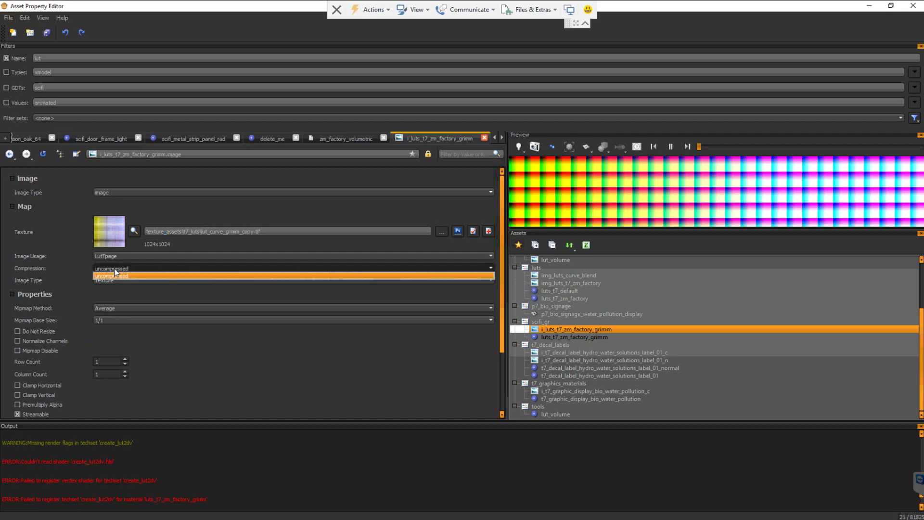
{"action": "left_click", "coordinate": [114, 269]}
{"action": "left_click", "coordinate": [114, 268]}
{"action": "left_click", "coordinate": [870, 6]}
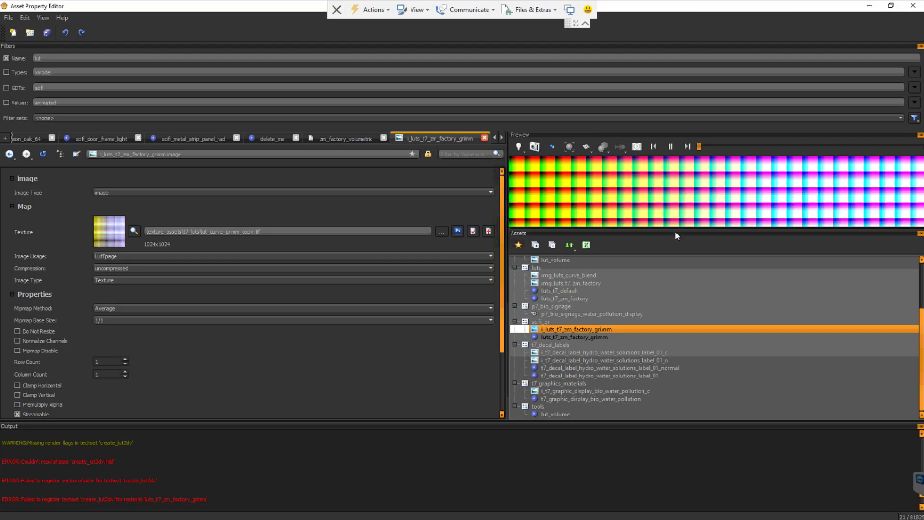
Enlarge the preview, reopen luts_t7_zm_factory_grimm, and copy its material name.
{"action": "left_click_drag", "start_coordinate": [675, 231], "coordinate": [686, 260]}
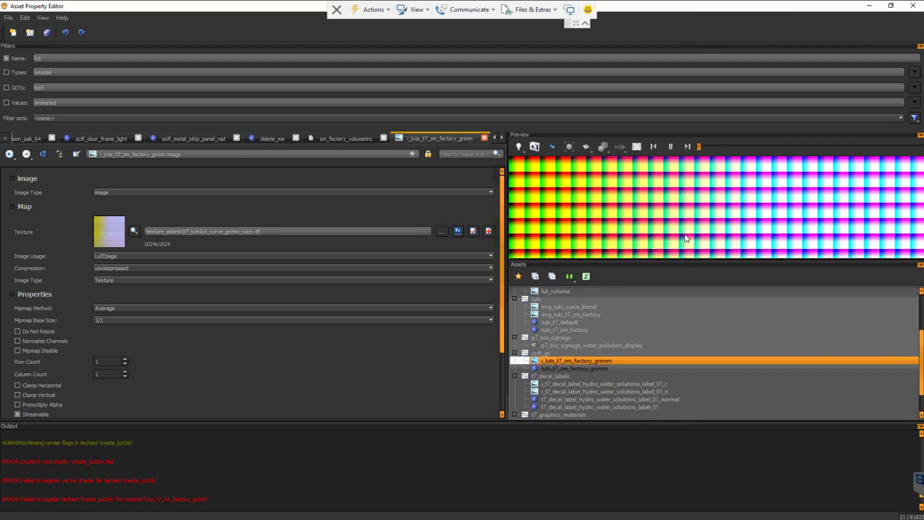
{"action": "left_click", "coordinate": [587, 367]}
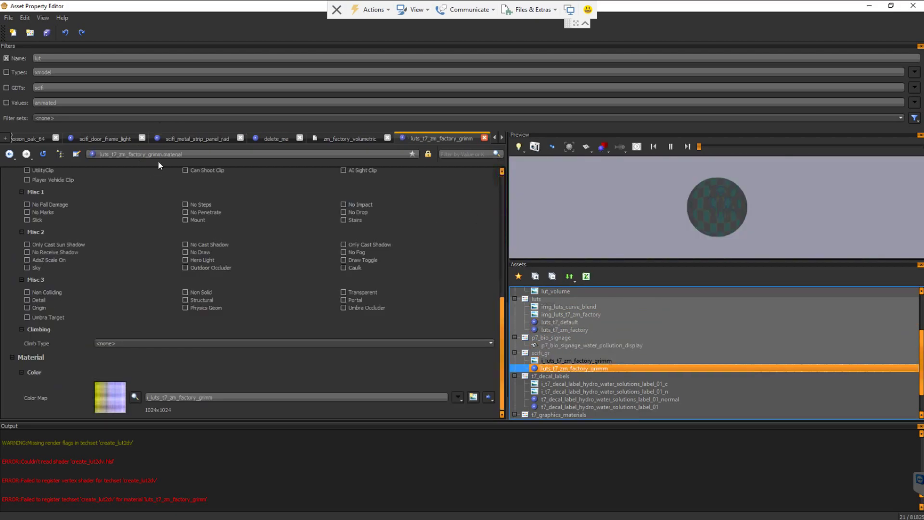
{"action": "left_click_drag", "start_coordinate": [163, 154], "coordinate": [100, 155]}
{"action": "right_click", "coordinate": [114, 155]}
{"action": "left_click", "coordinate": [130, 189]}
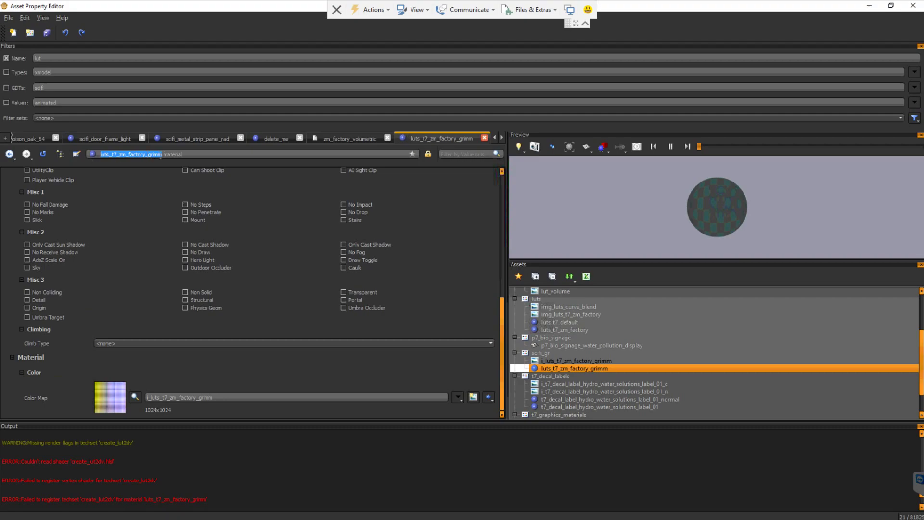
Paste luts_t7_zm_factory_grimm into the worldspawn lutmaterial value in Entity Info and commit it.
{"action": "left_click", "coordinate": [868, 8]}
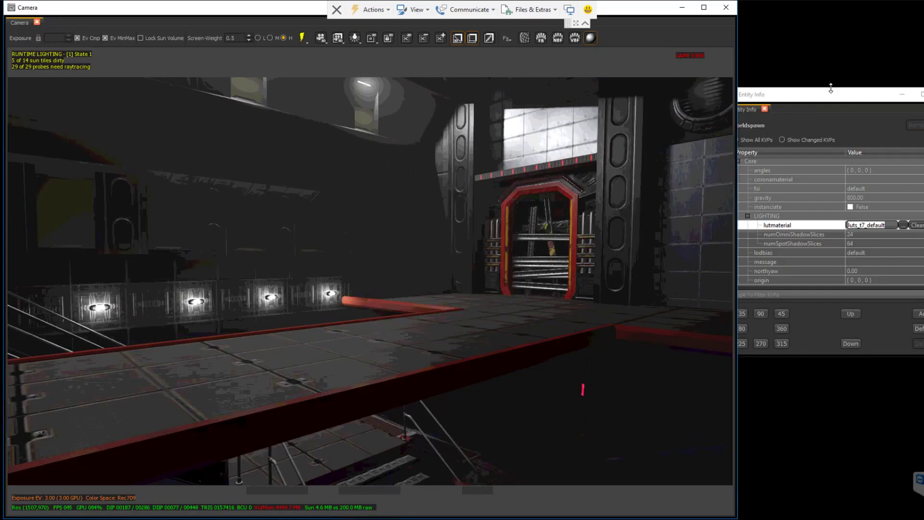
{"action": "left_click_drag", "start_coordinate": [823, 102], "coordinate": [781, 152]}
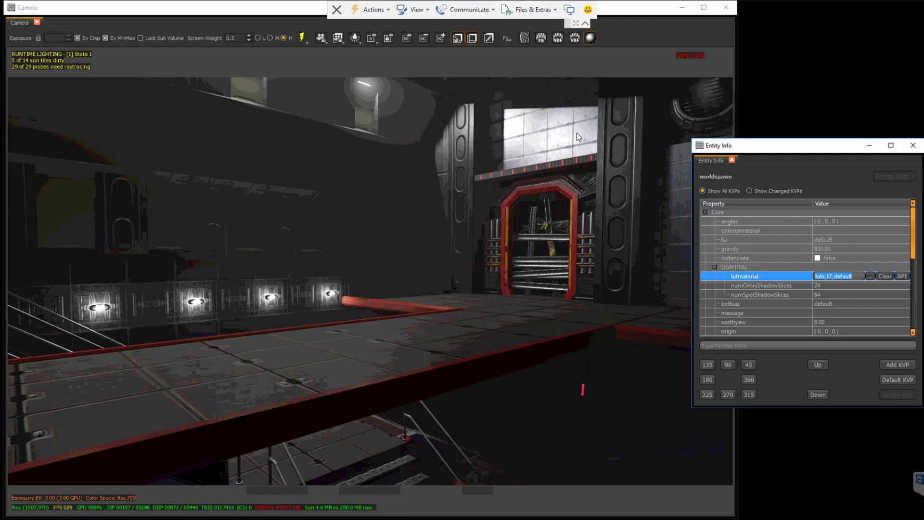
{"action": "left_click_drag", "start_coordinate": [735, 150], "coordinate": [725, 153]}
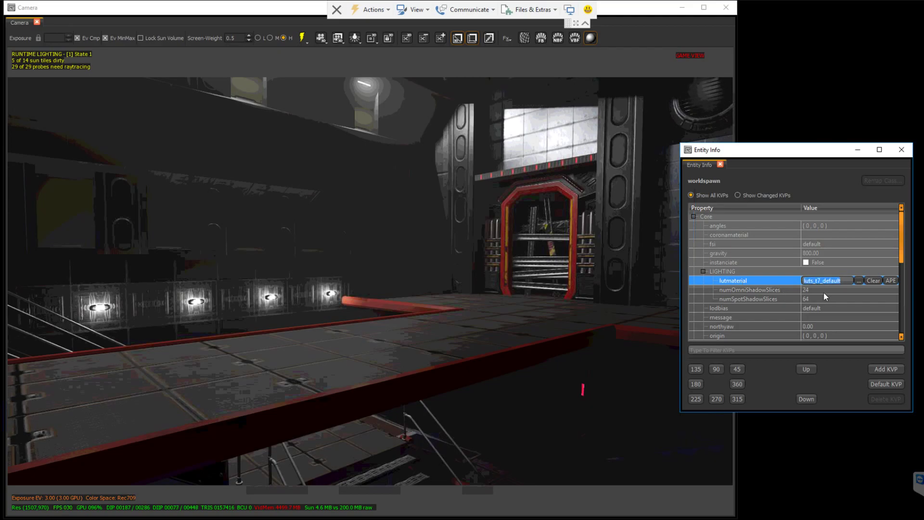
{"action": "left_click", "coordinate": [819, 279]}
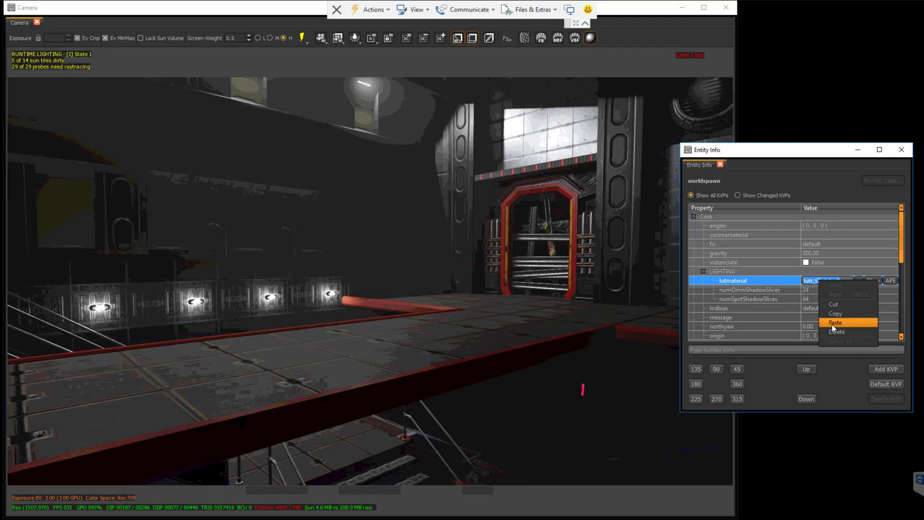
{"action": "left_click", "coordinate": [832, 325]}
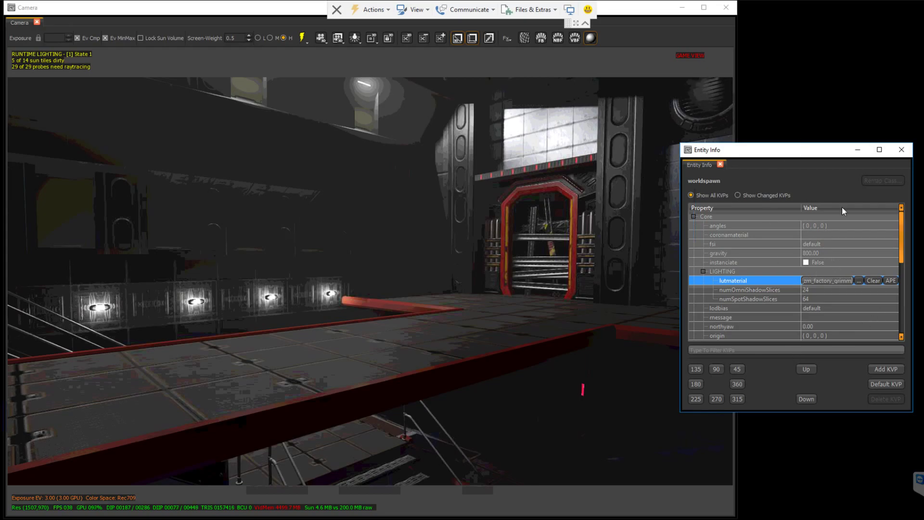
{"action": "left_click_drag", "start_coordinate": [801, 150], "coordinate": [807, 148]}
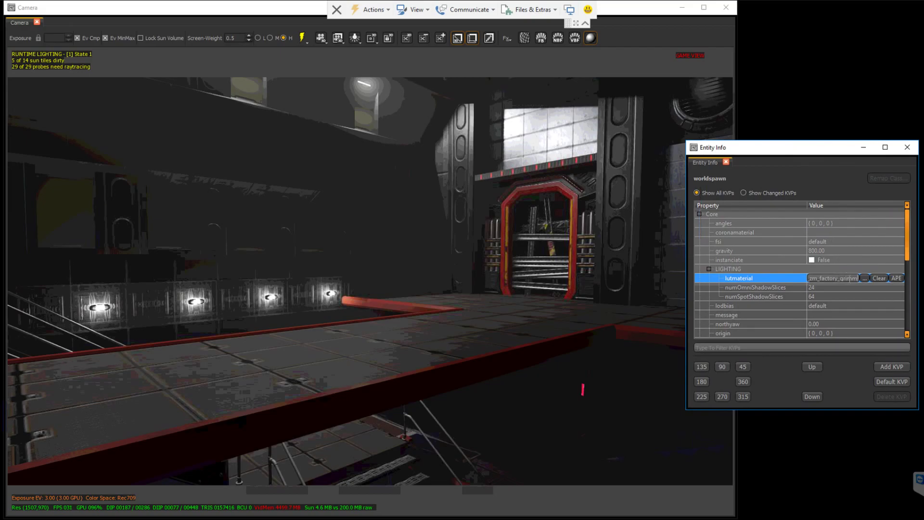
{"action": "key", "text": "Return"}
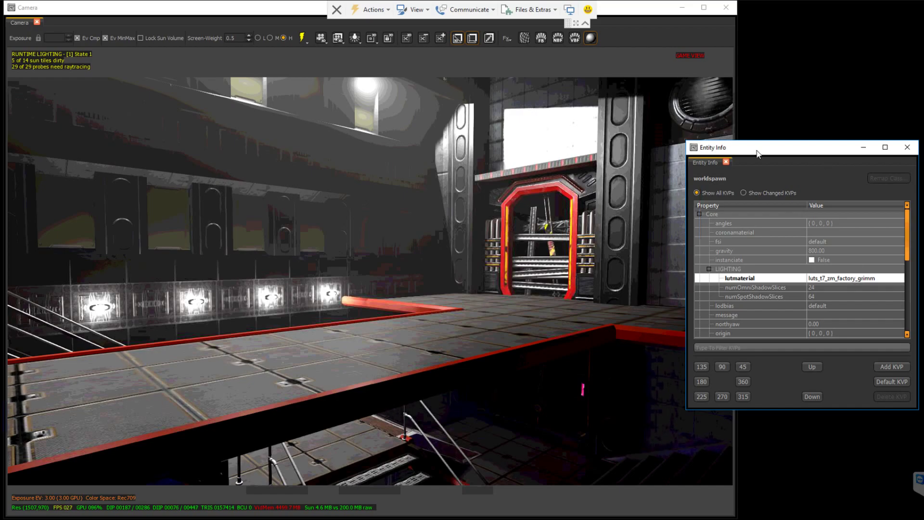
{"action": "left_click_drag", "start_coordinate": [771, 148], "coordinate": [923, 147]}
Maximize the Camera window to review the stairwell under the grimm LUT.
{"action": "left_click", "coordinate": [704, 7]}
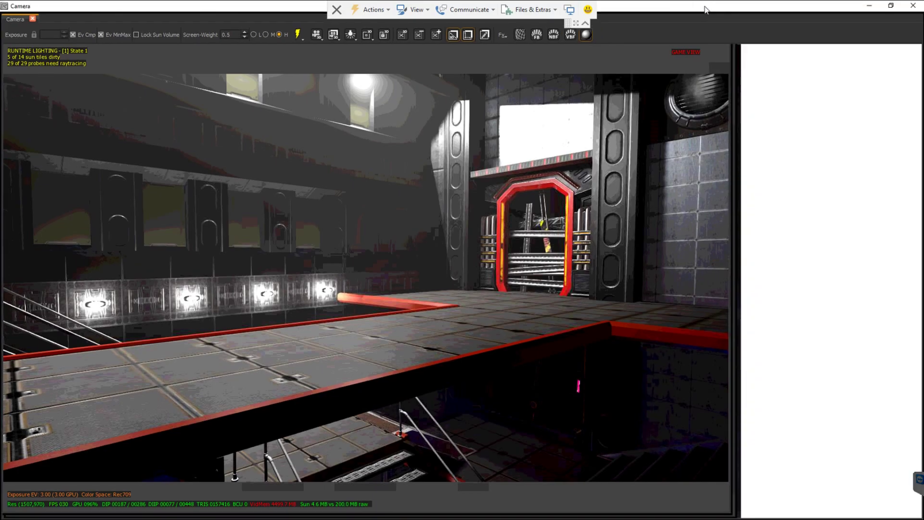